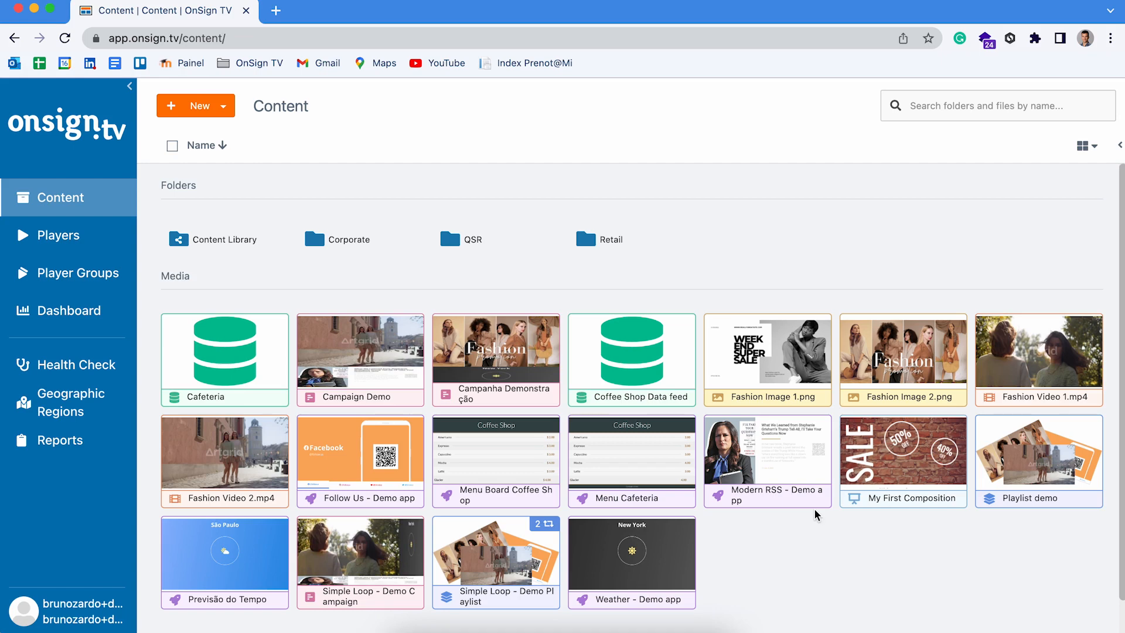
Step: Publish My First Composition to Player Demonstração with How to Play It set to Play On-Demand
click(891, 457)
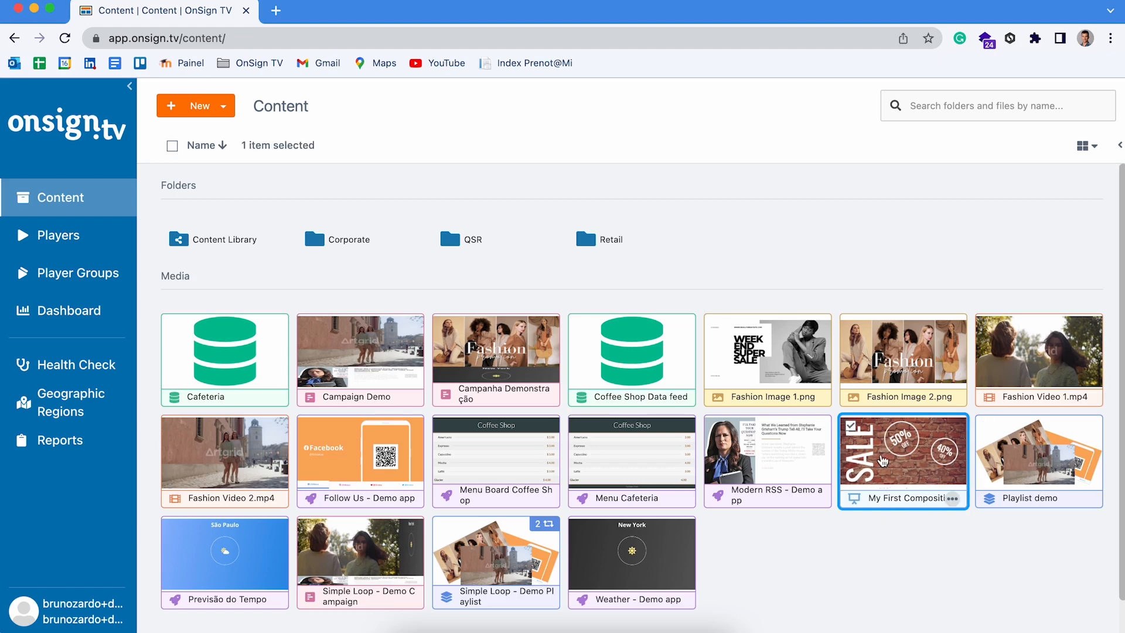
right_click(882, 460)
click(778, 253)
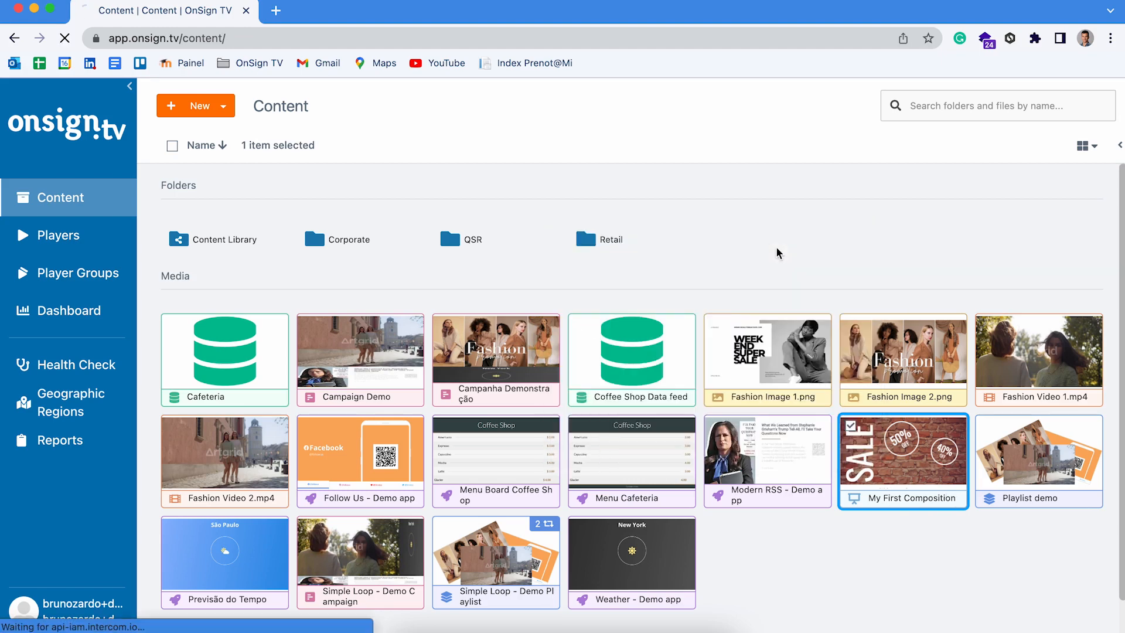
double_click(514, 262)
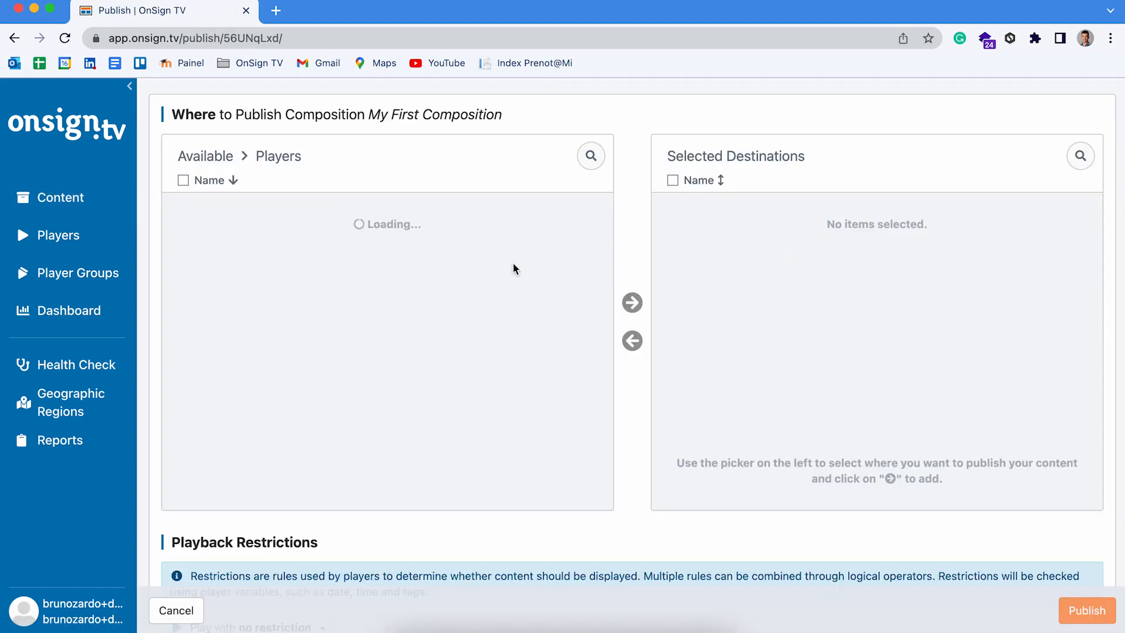
double_click(320, 217)
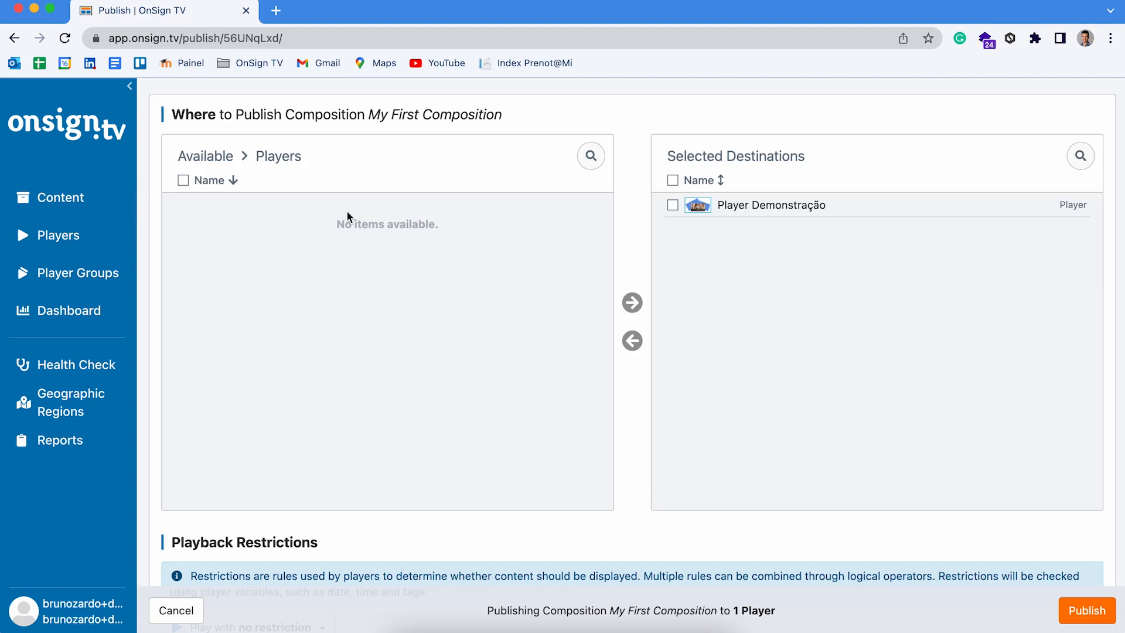
scroll(388, 471, down, 10)
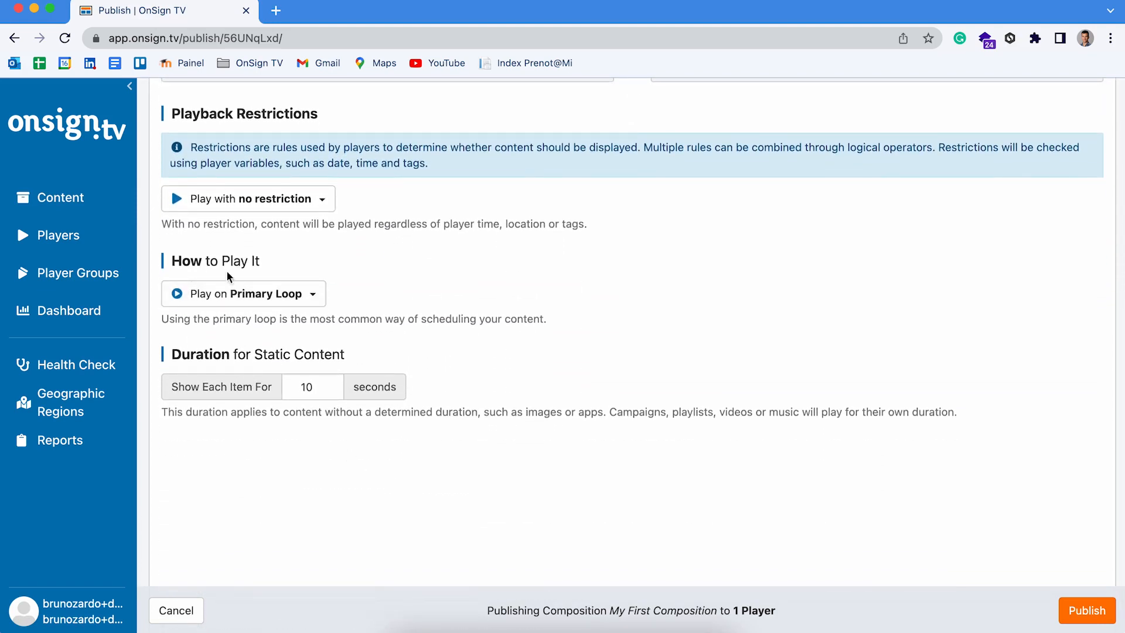
click(228, 296)
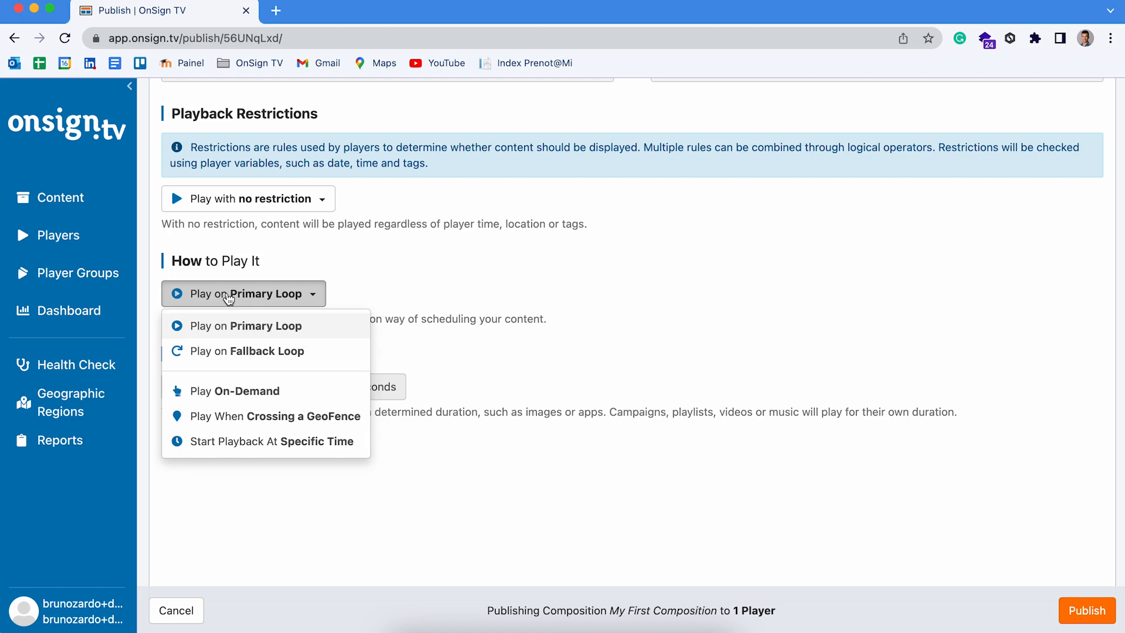
click(213, 396)
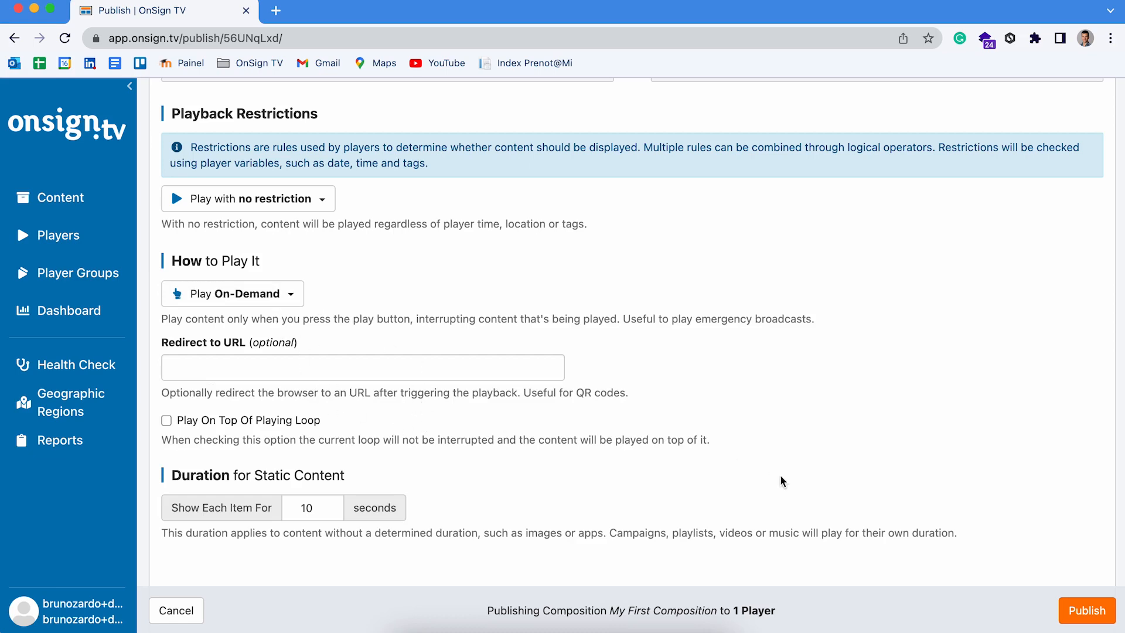
click(1077, 612)
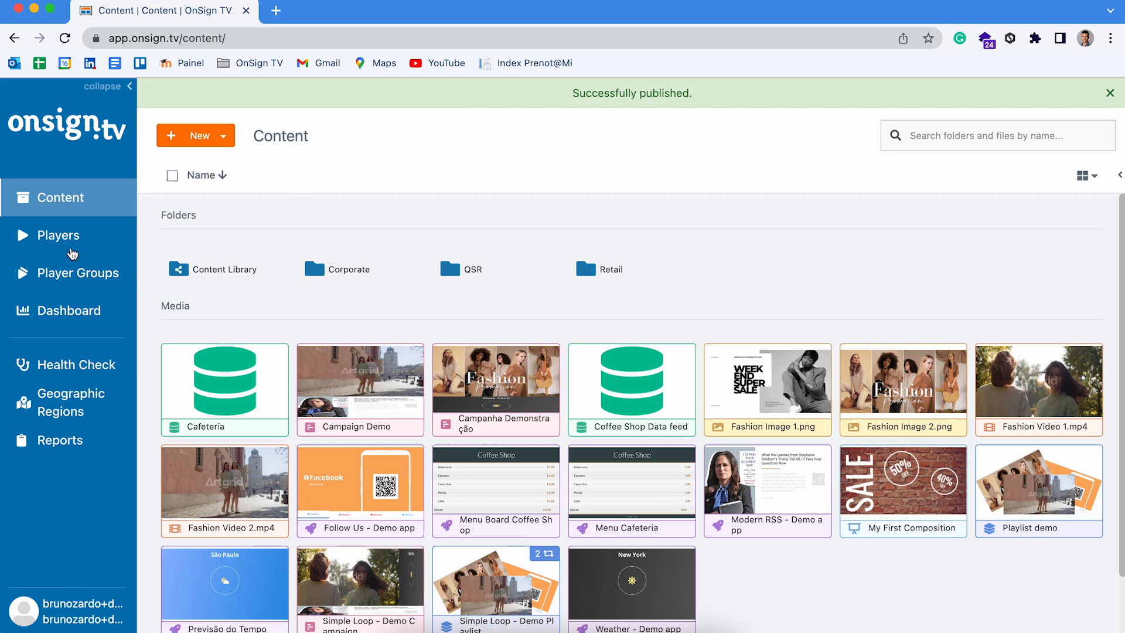
Step: From Players, open Player Demonstração and show its Content in Player page
click(44, 241)
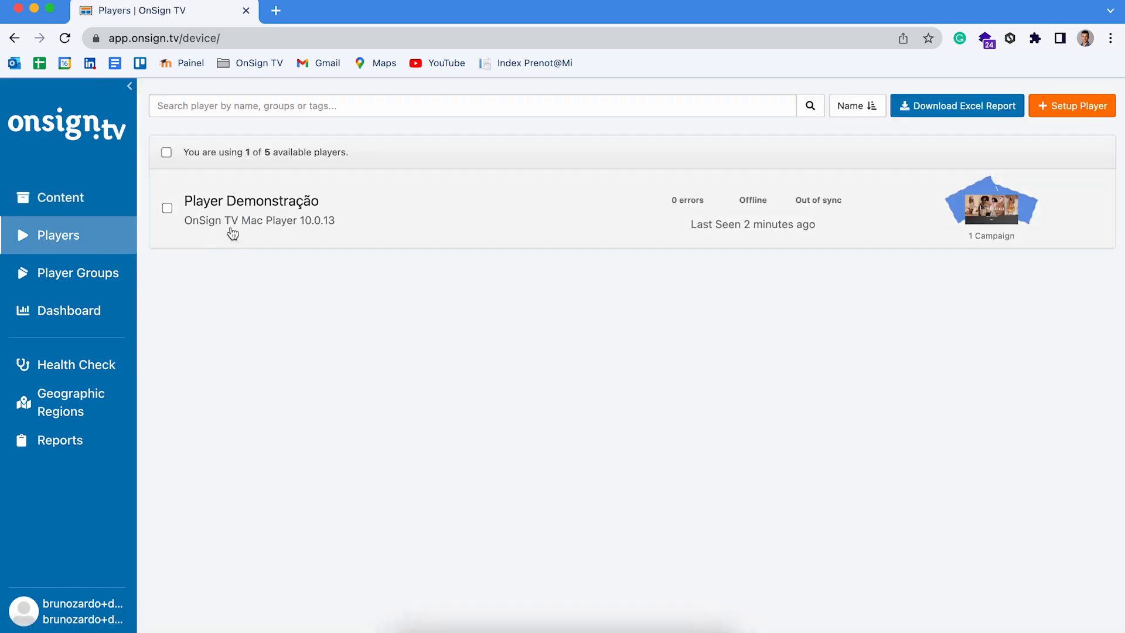
click(267, 217)
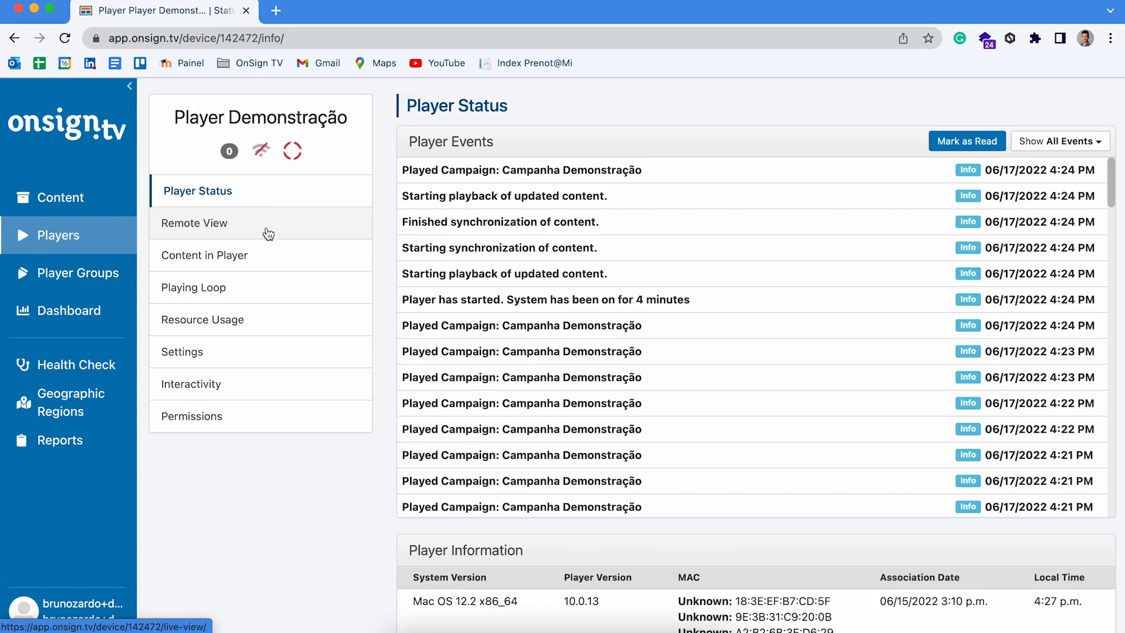
click(239, 262)
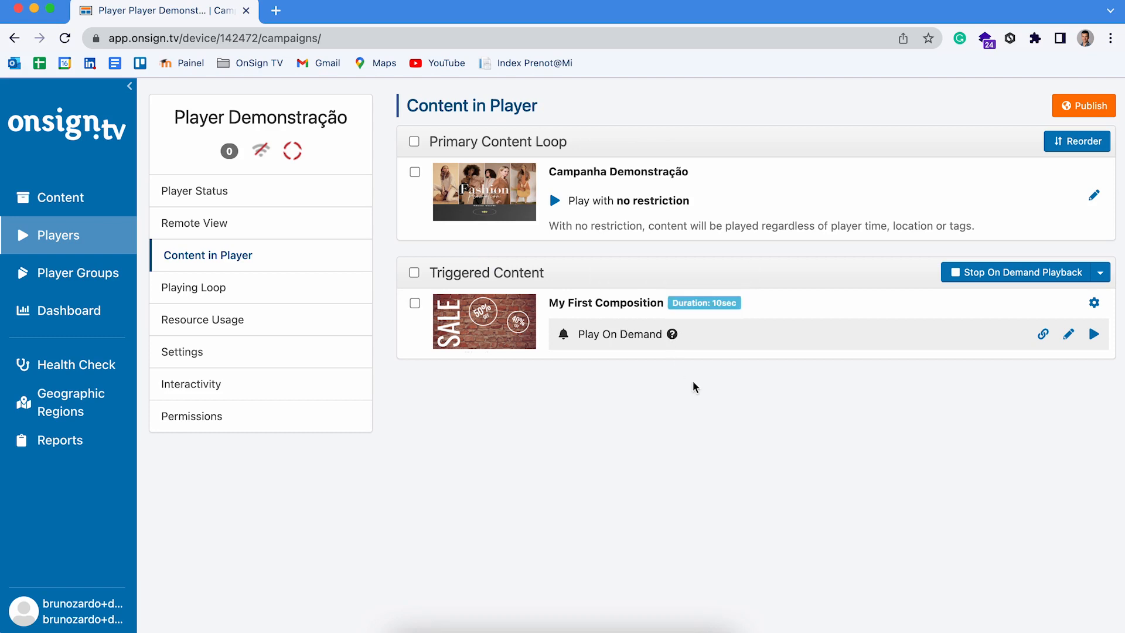
Step: Launch the OnSign TV Player app through a Spotlight search for 'onsign', then return to Chrome
key(super+space)
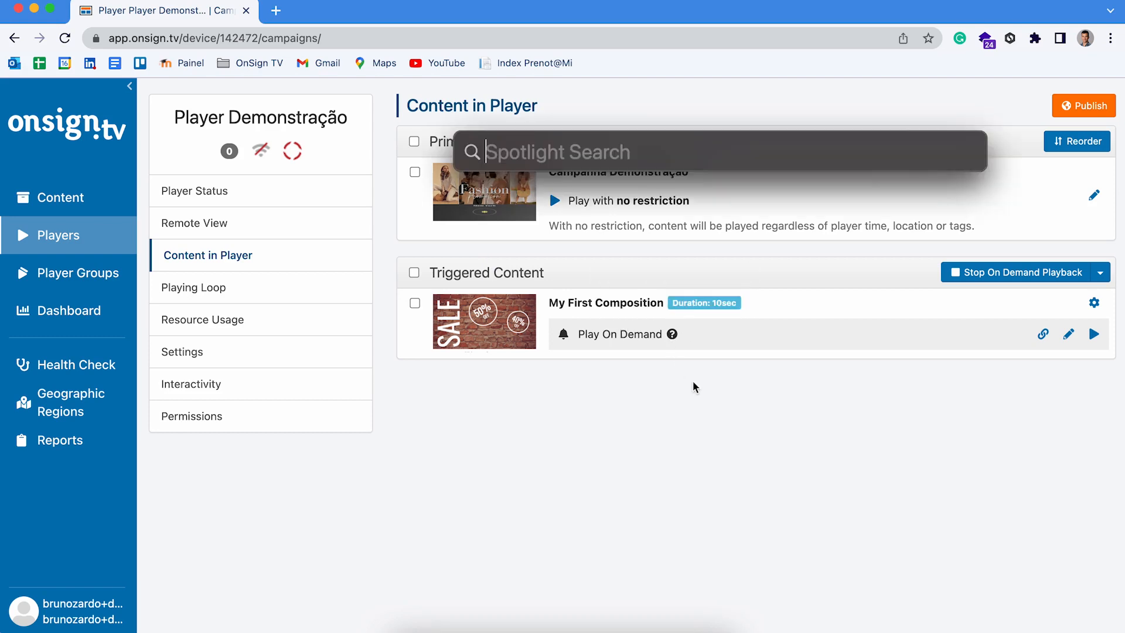
text(onsign)
key(Return)
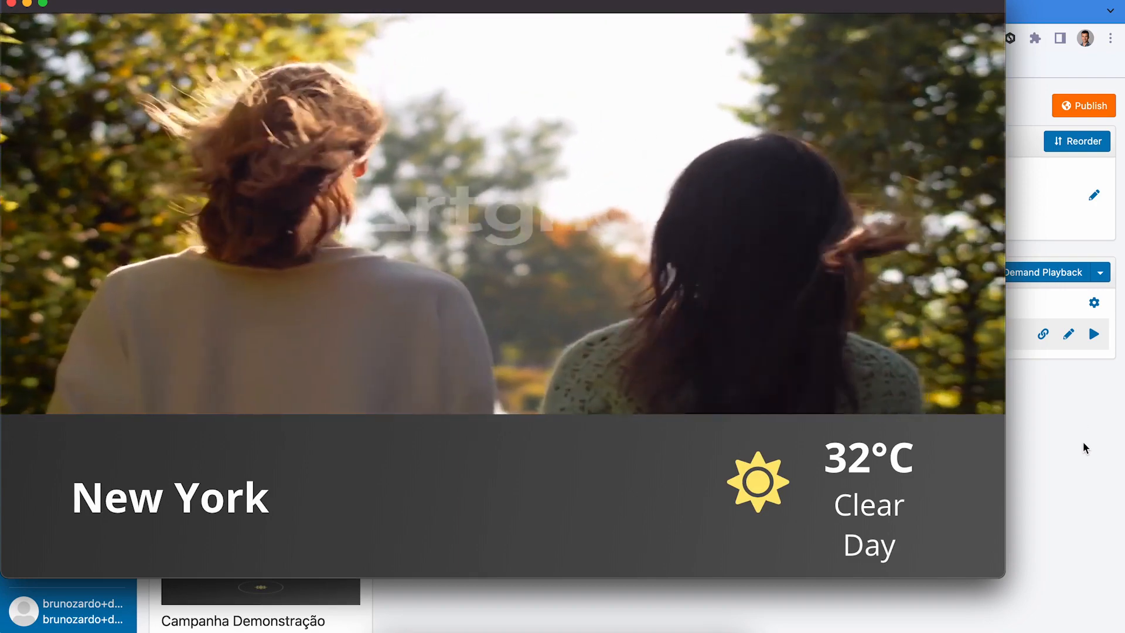
click(1084, 443)
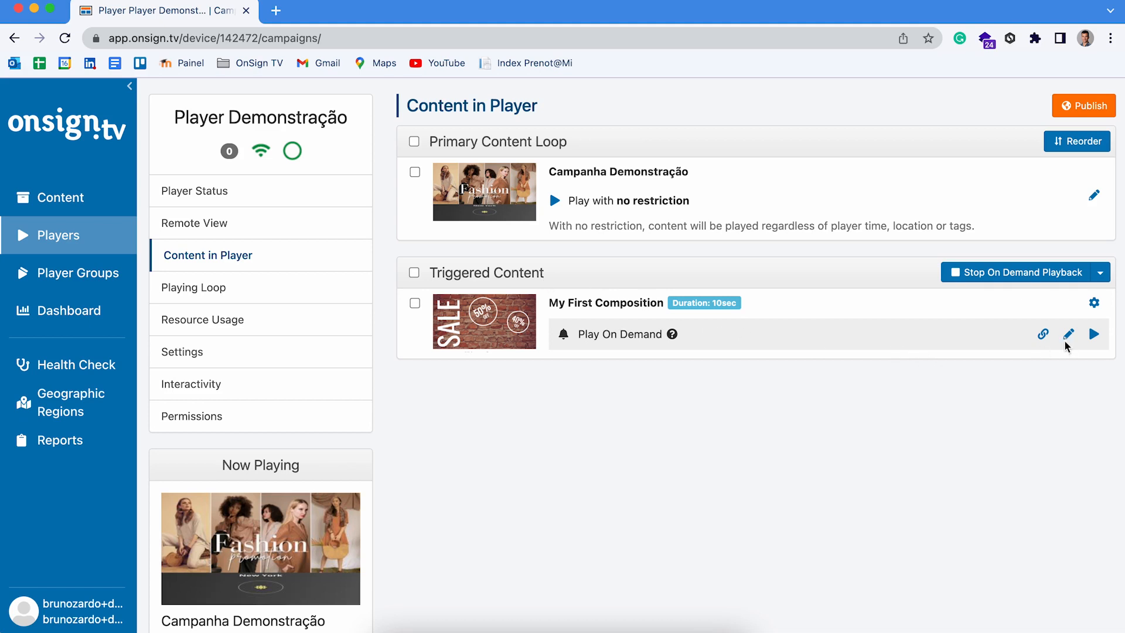
Step: Play My First Composition on demand once (Amount 1) and watch it in the player
click(1095, 337)
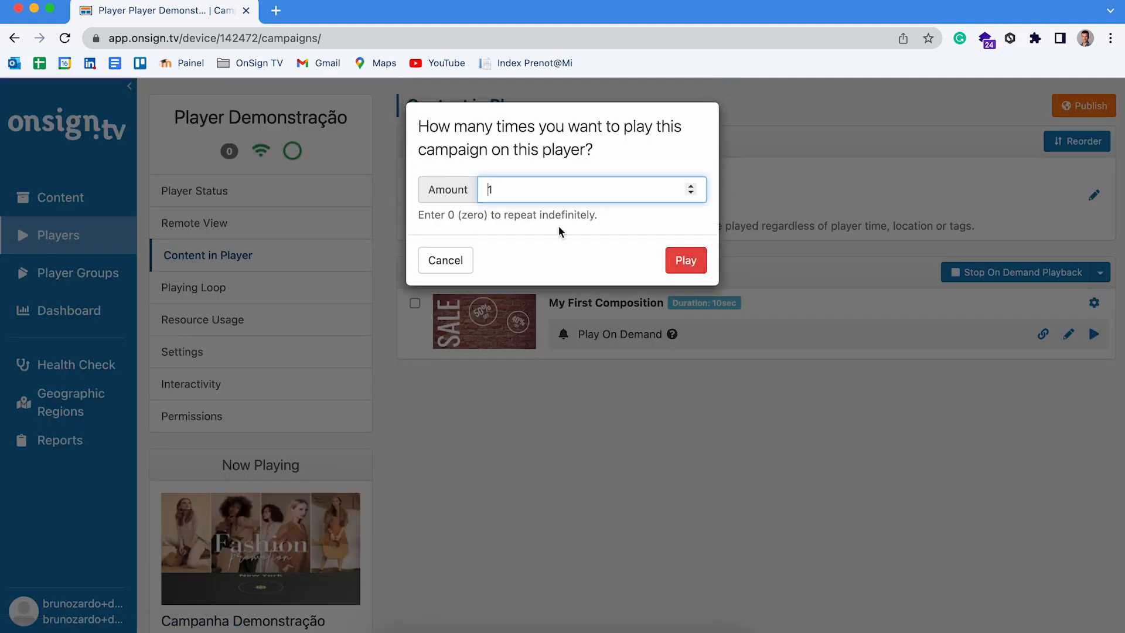
click(692, 268)
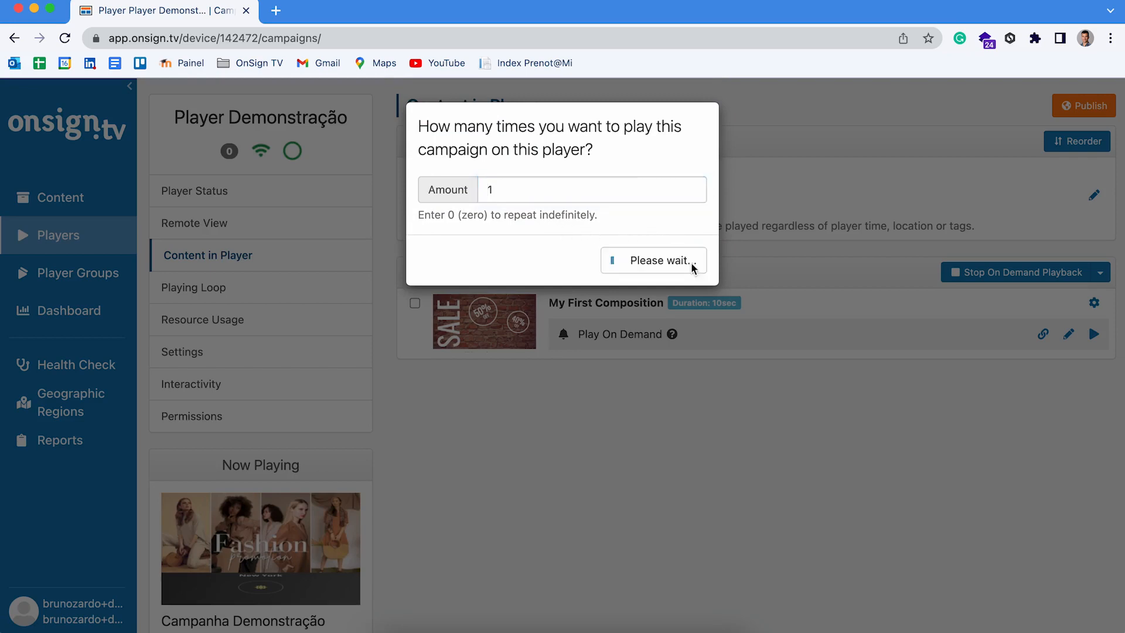
click(689, 624)
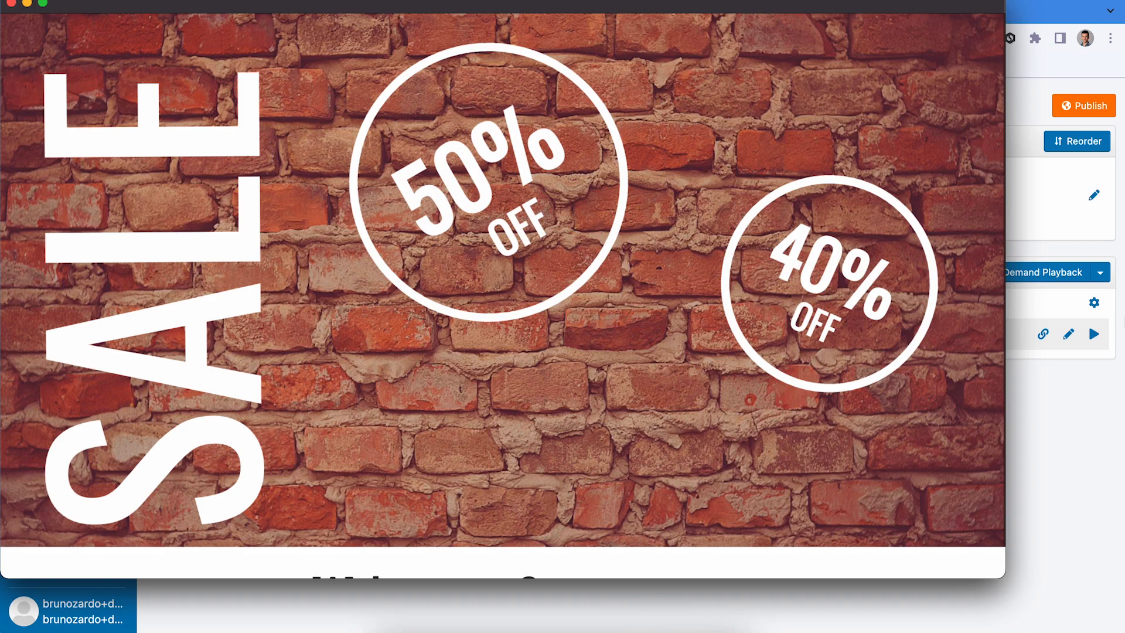
Step: Stop the on-demand playback and confirm the player returns to Campanha Demonstração
click(1046, 278)
click(1010, 278)
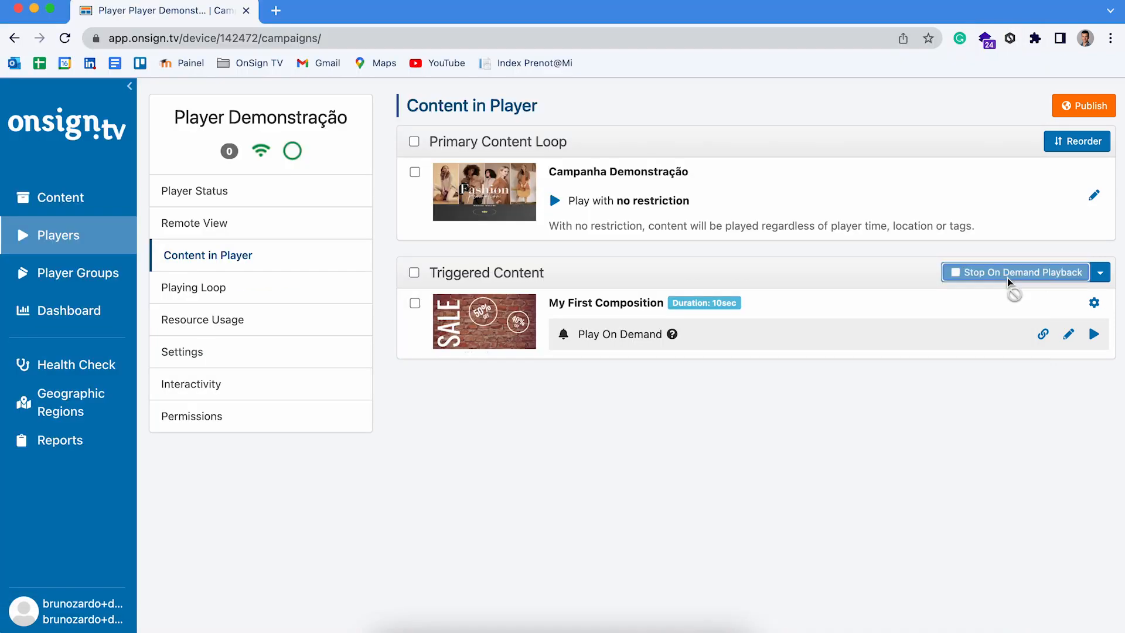
click(691, 622)
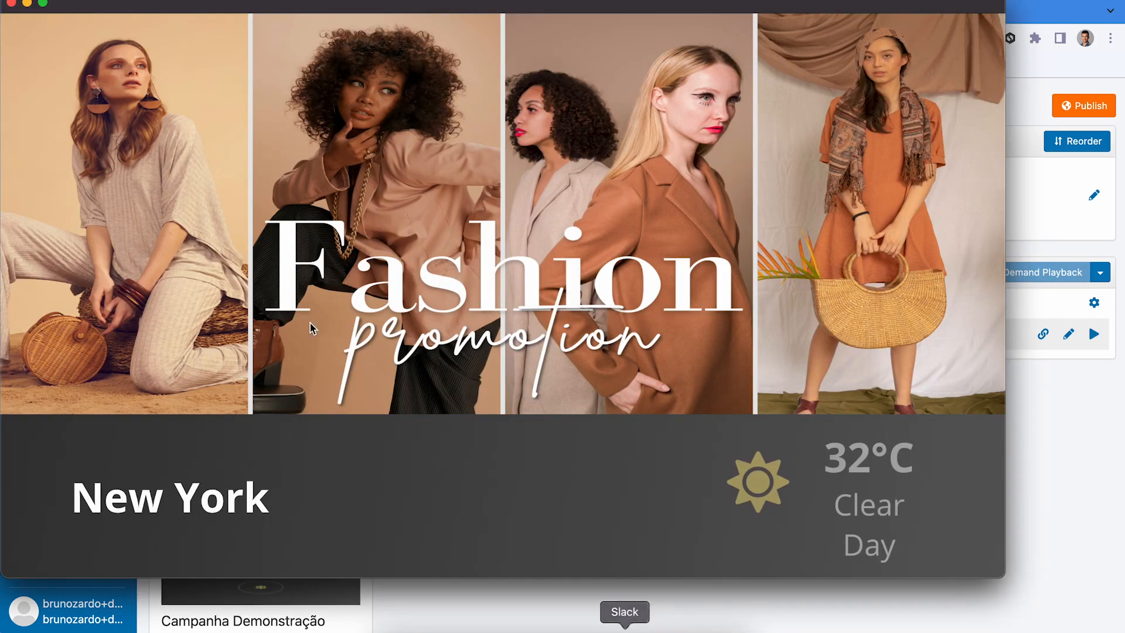
click(1040, 495)
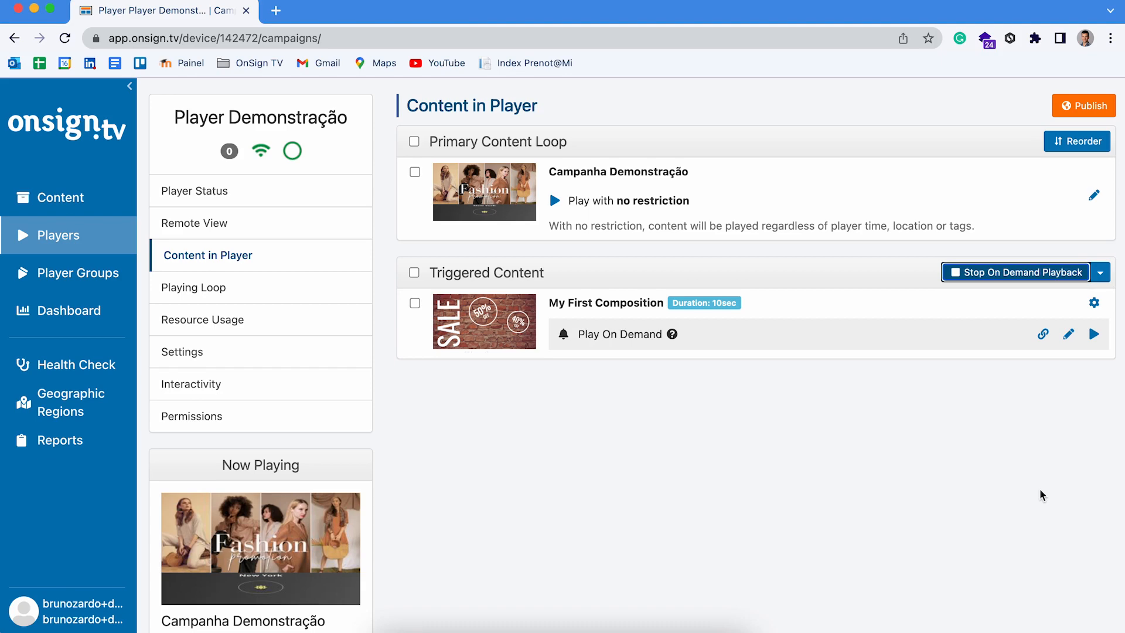
Step: Copy My First Composition's Play URL from its link window
click(1045, 335)
click(384, 211)
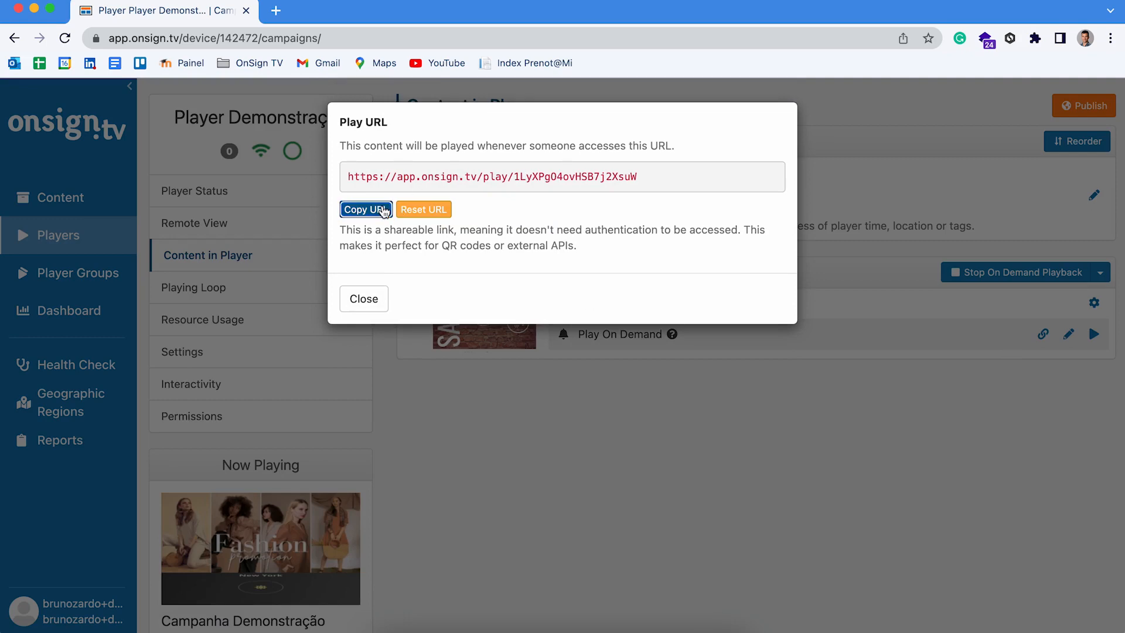
click(364, 297)
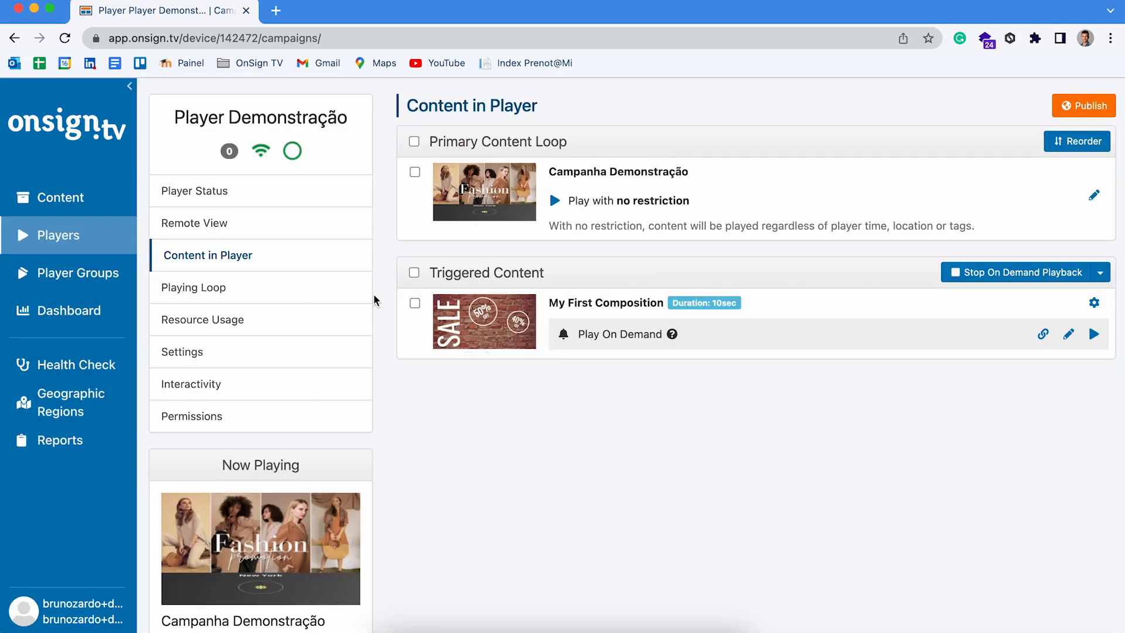
Step: Load the Play URL in a new tab, getting OK and the SALE screen on the player
click(277, 12)
click(286, 36)
key(super+v)
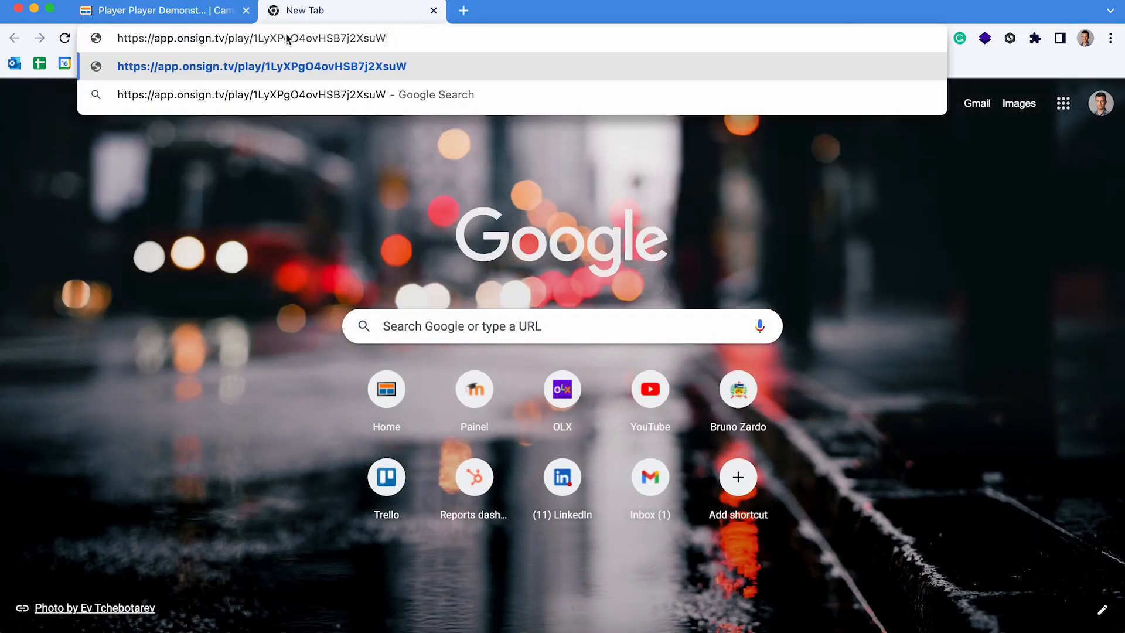
key(Return)
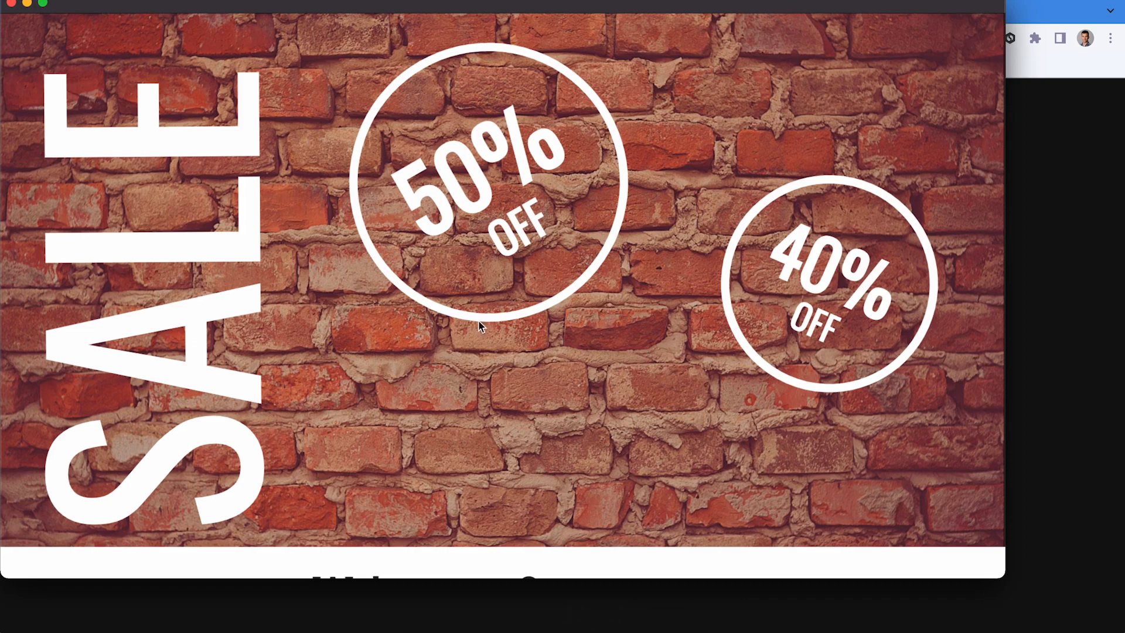
drag(470, 5, 479, 13)
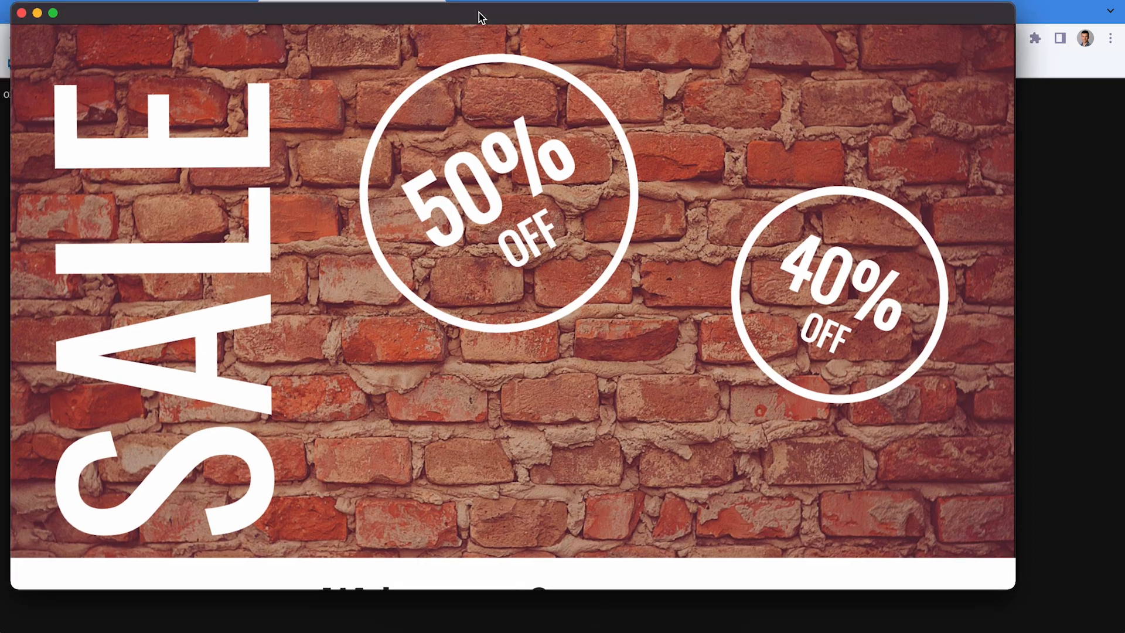
click(1082, 170)
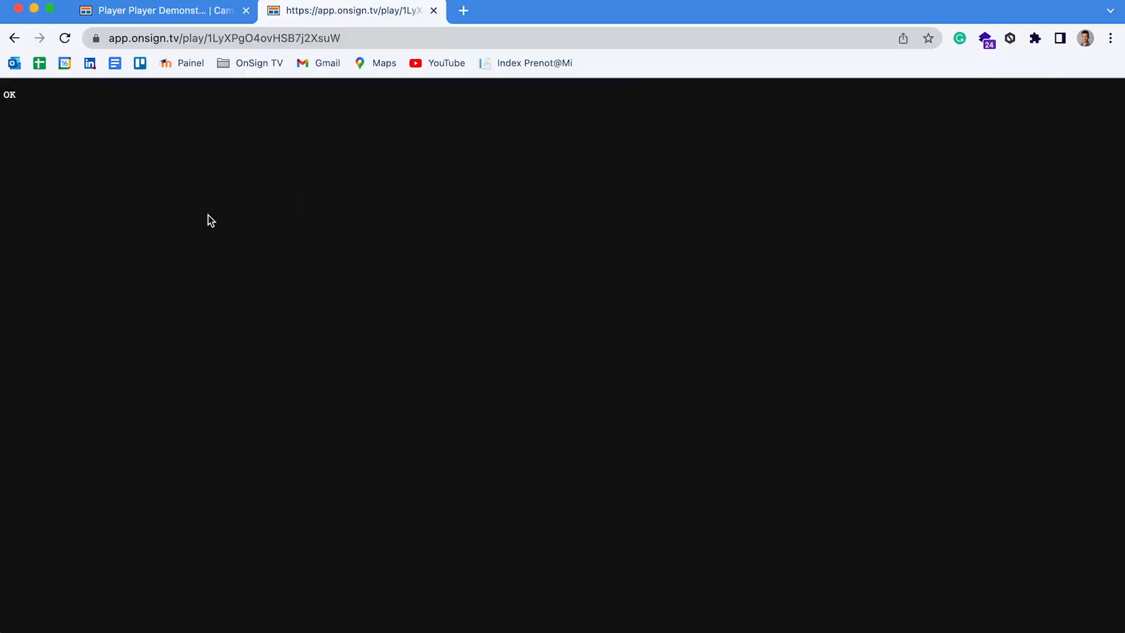
double_click(9, 91)
click(169, 141)
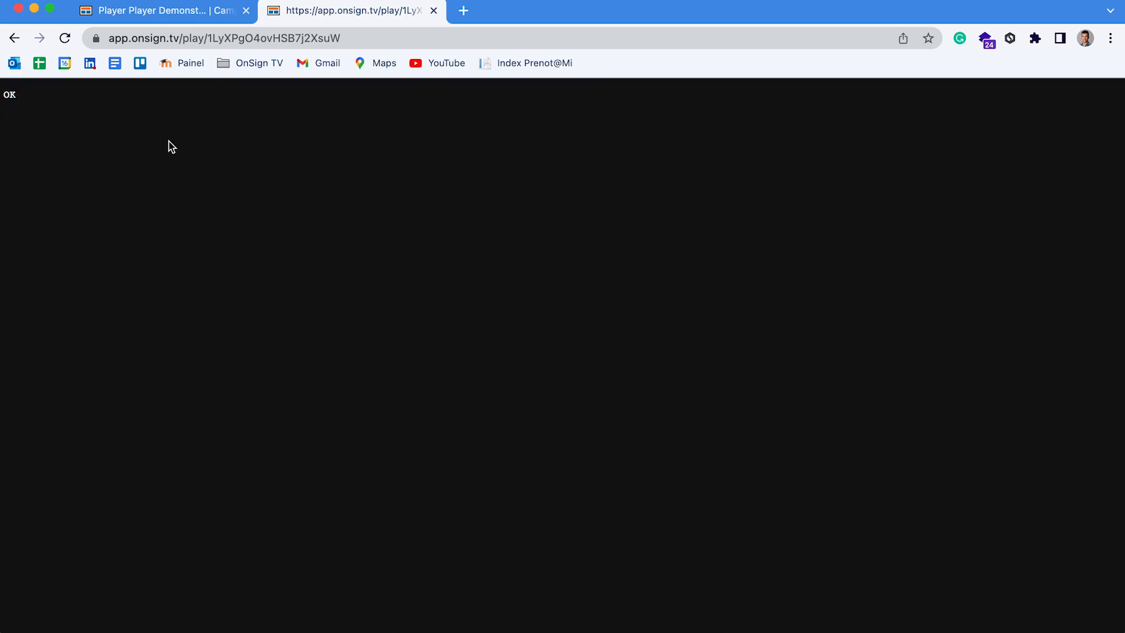
click(202, 19)
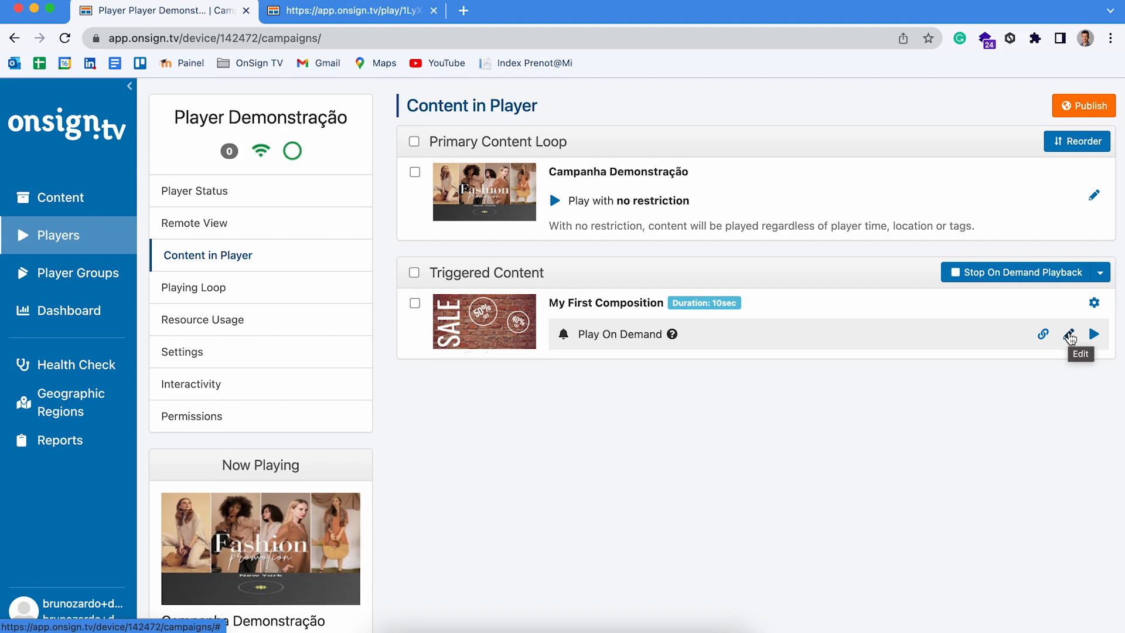
click(1069, 335)
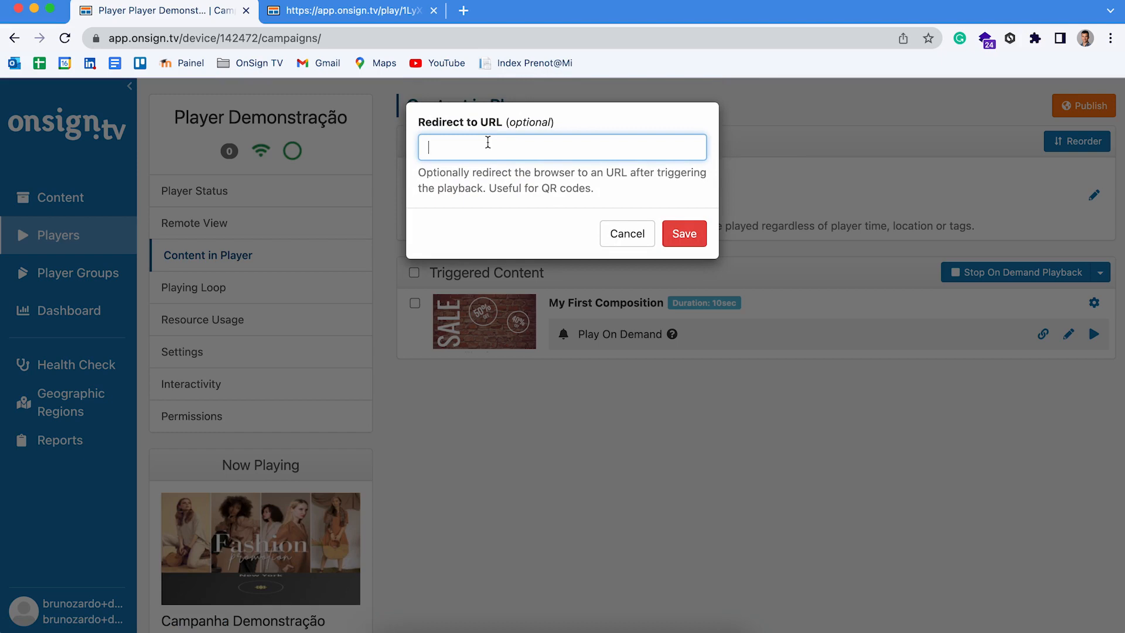
click(362, 17)
click(343, 39)
text(ons)
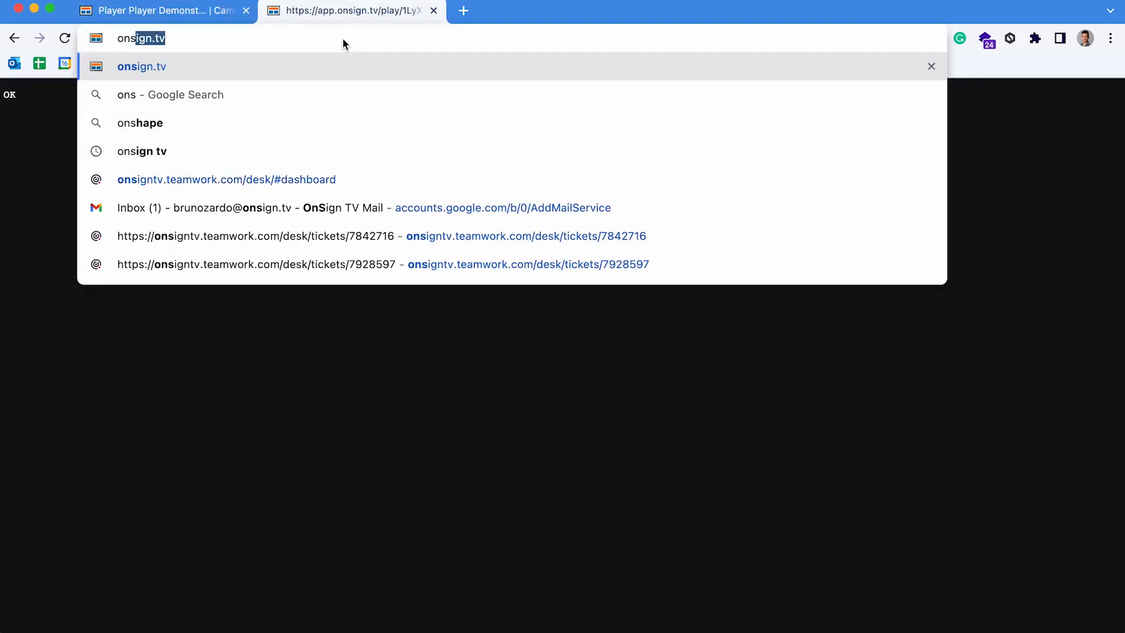
key(Return)
click(341, 39)
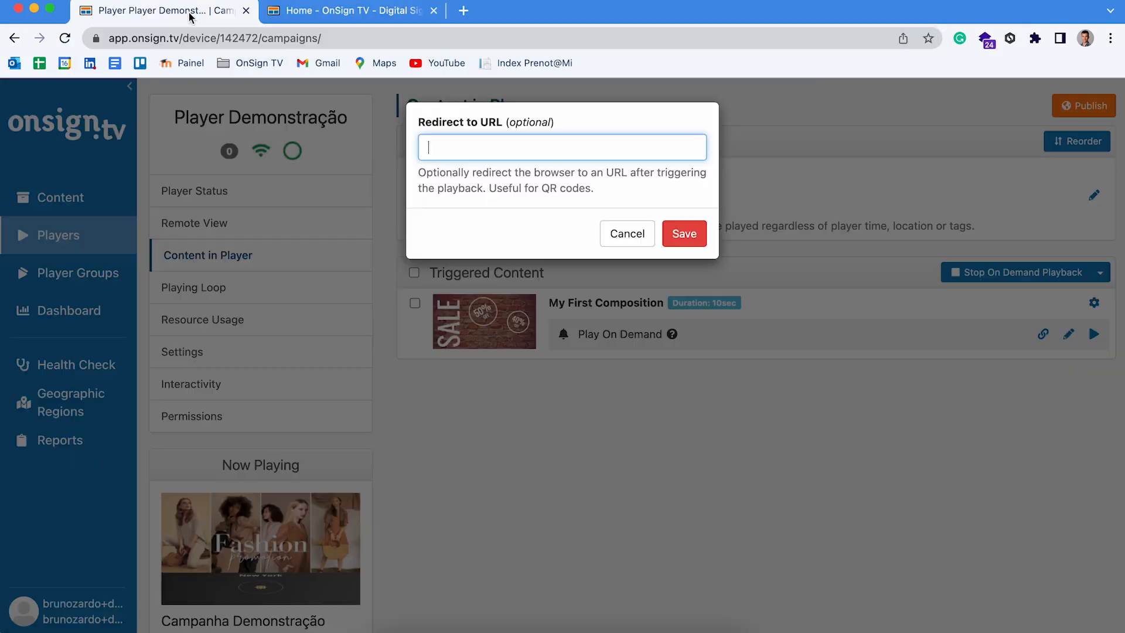
click(193, 12)
key(super+v)
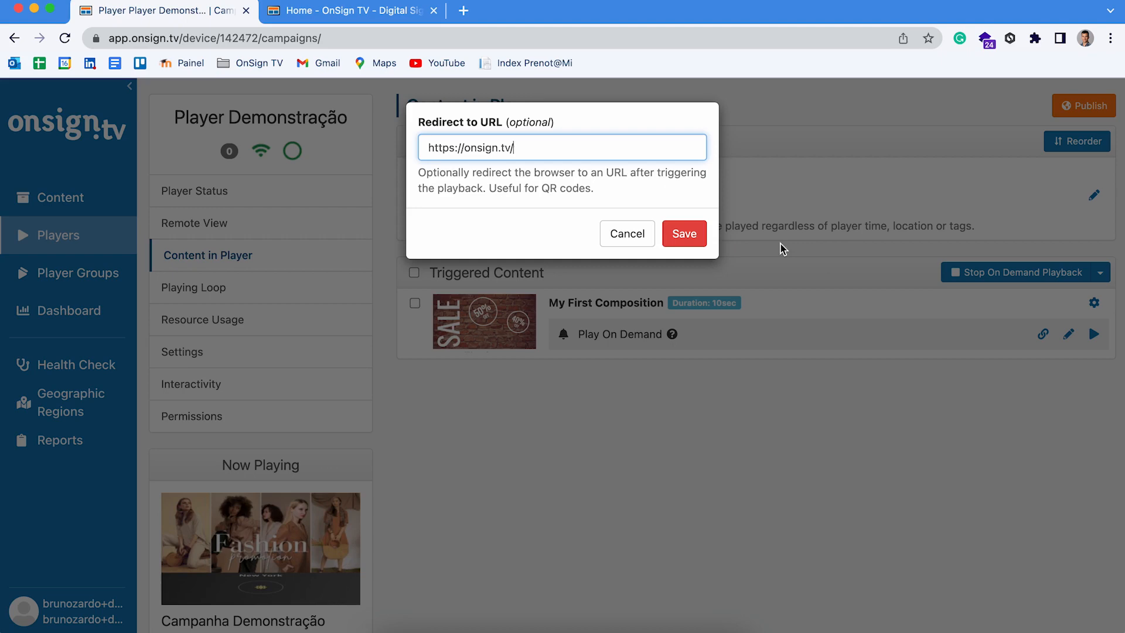
click(693, 237)
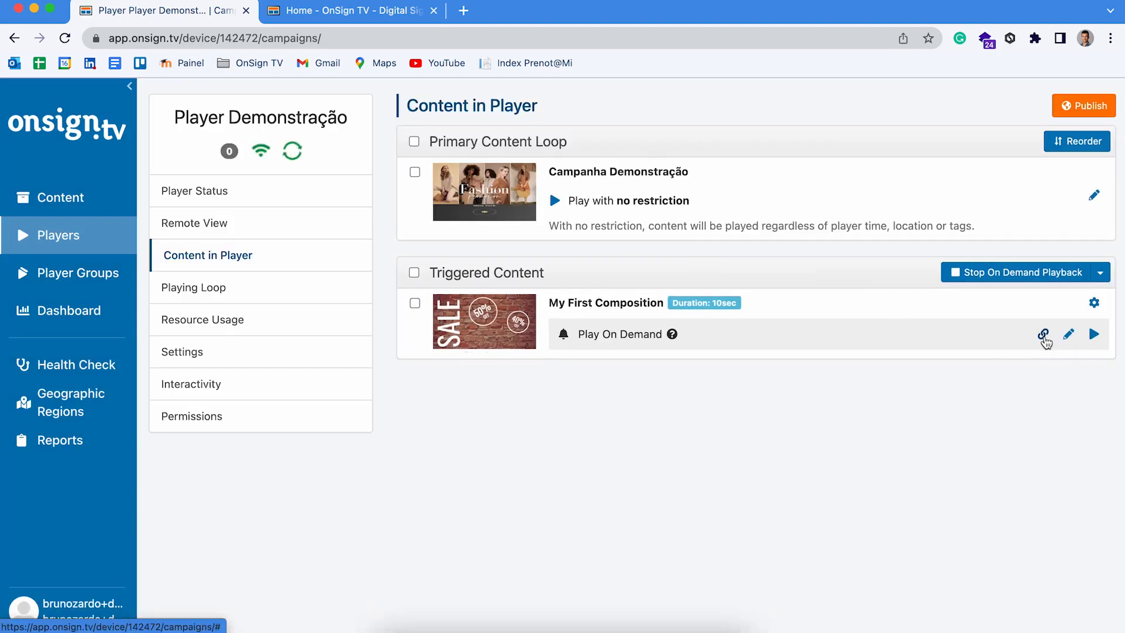
click(1044, 334)
Step: Copy the composition's Play URL and close the old onsign.tv home tab
click(380, 209)
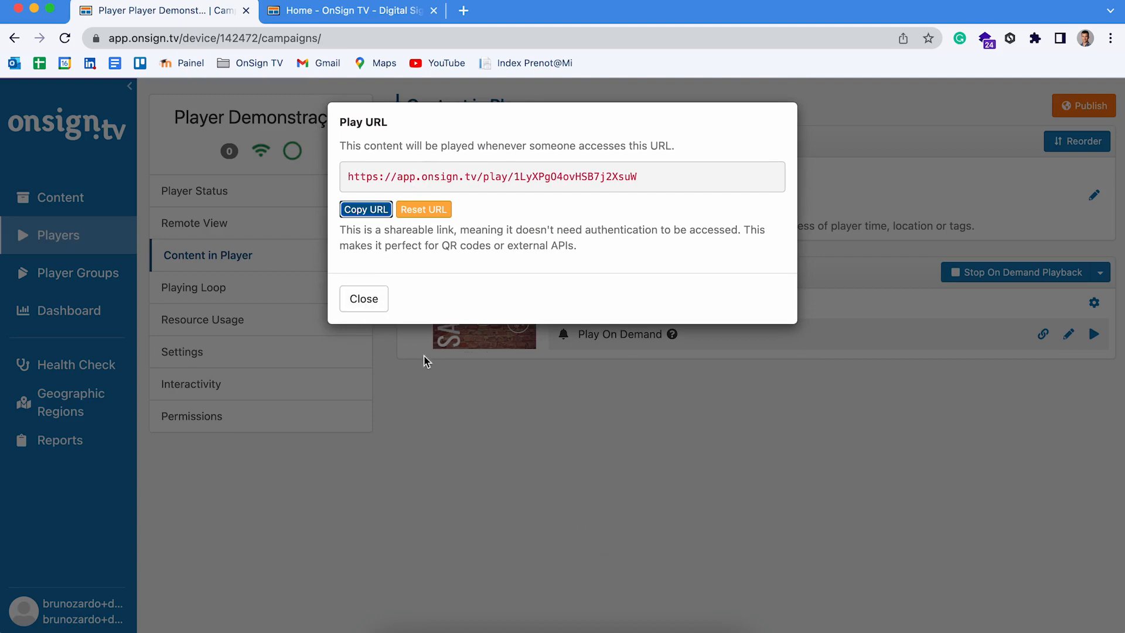
click(363, 300)
click(688, 624)
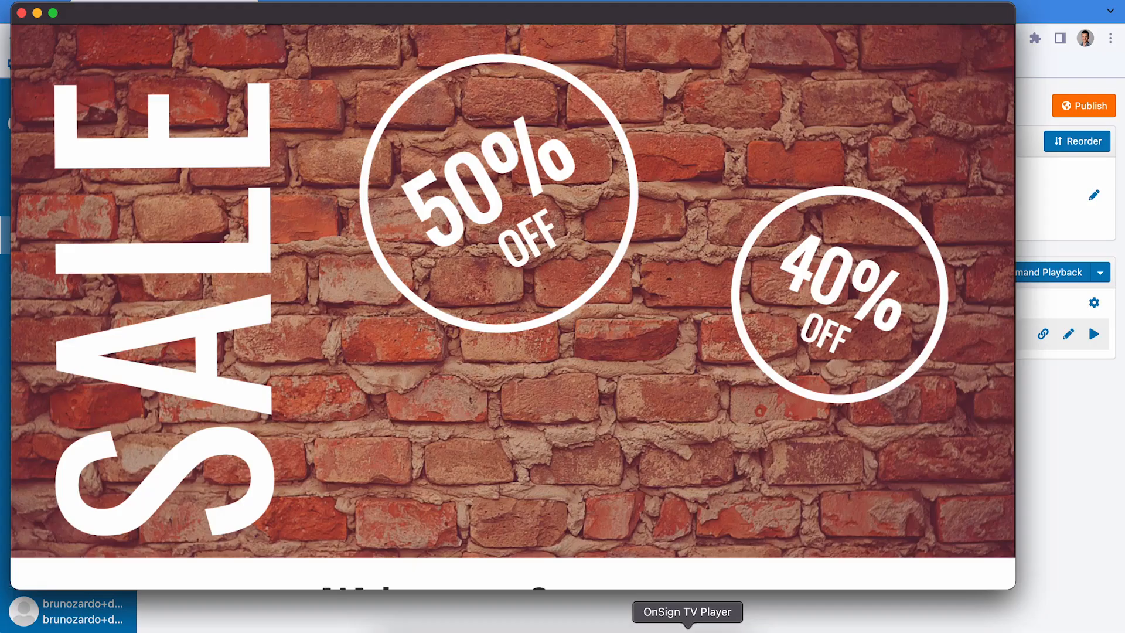
drag(602, 13, 615, 72)
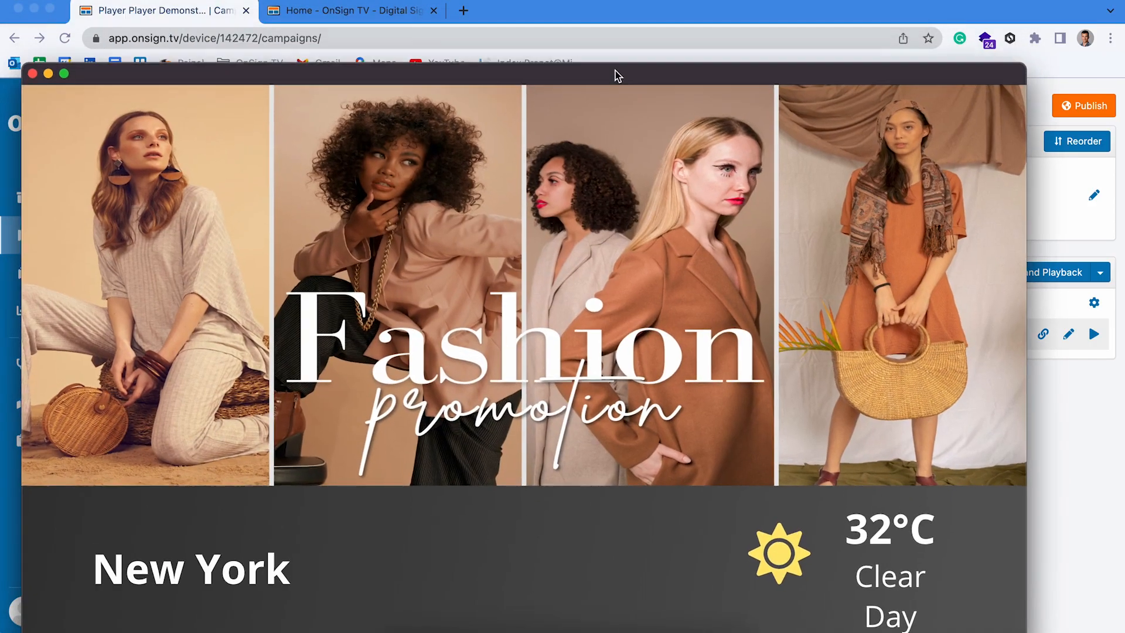
click(390, 16)
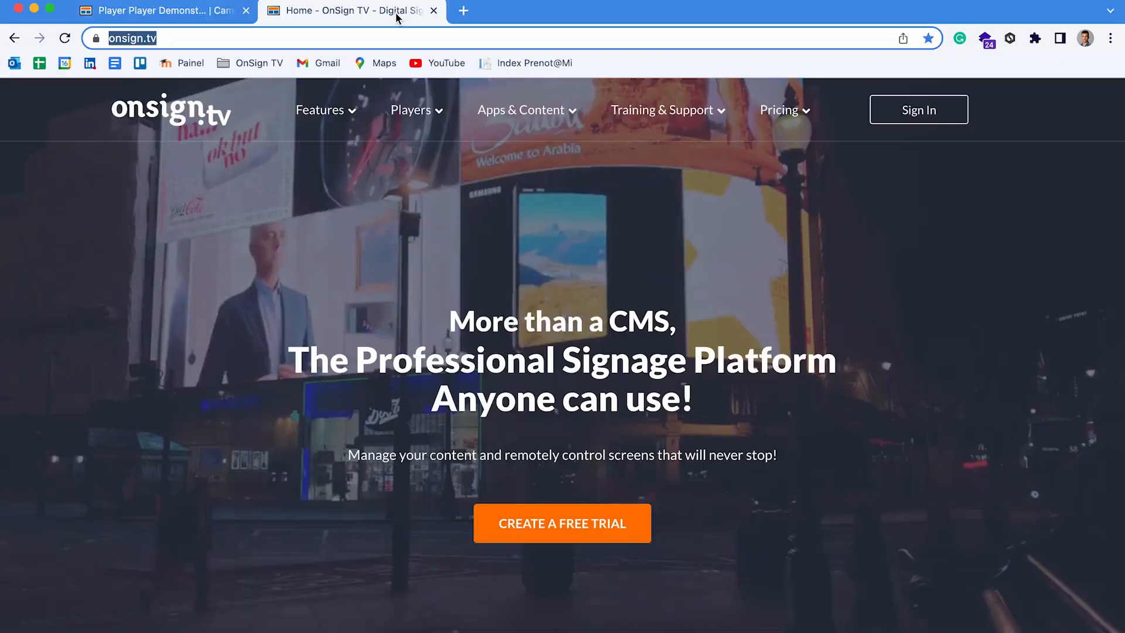
click(434, 10)
Step: Load the Play URL in a new tab, triggering the SALE slide and redirecting to onsign.tv
click(278, 11)
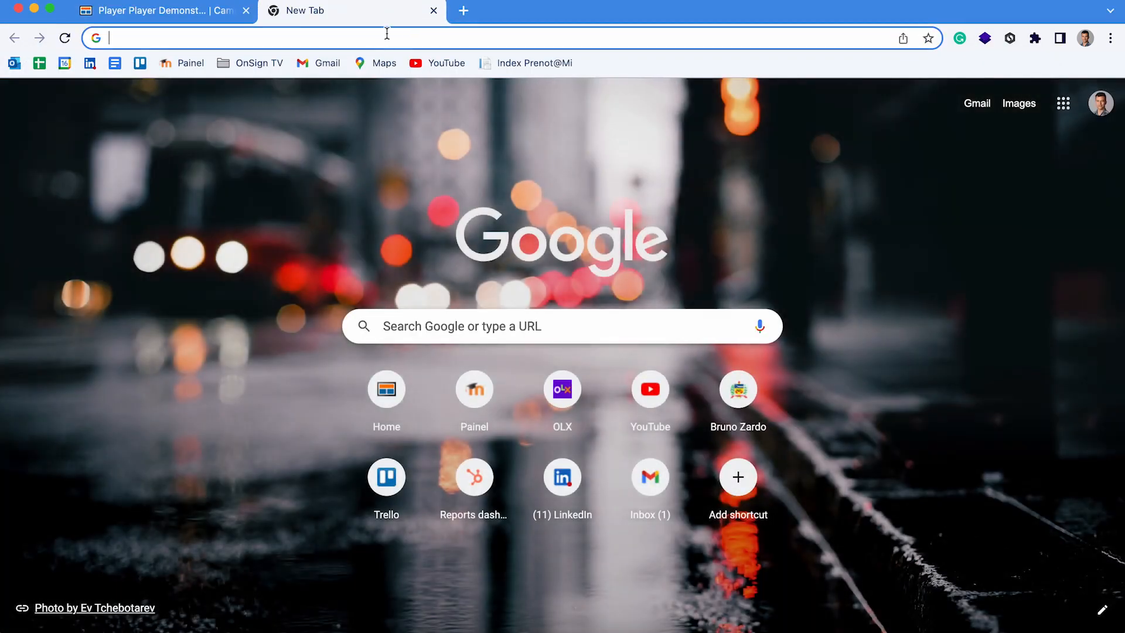
click(386, 33)
key(super+v)
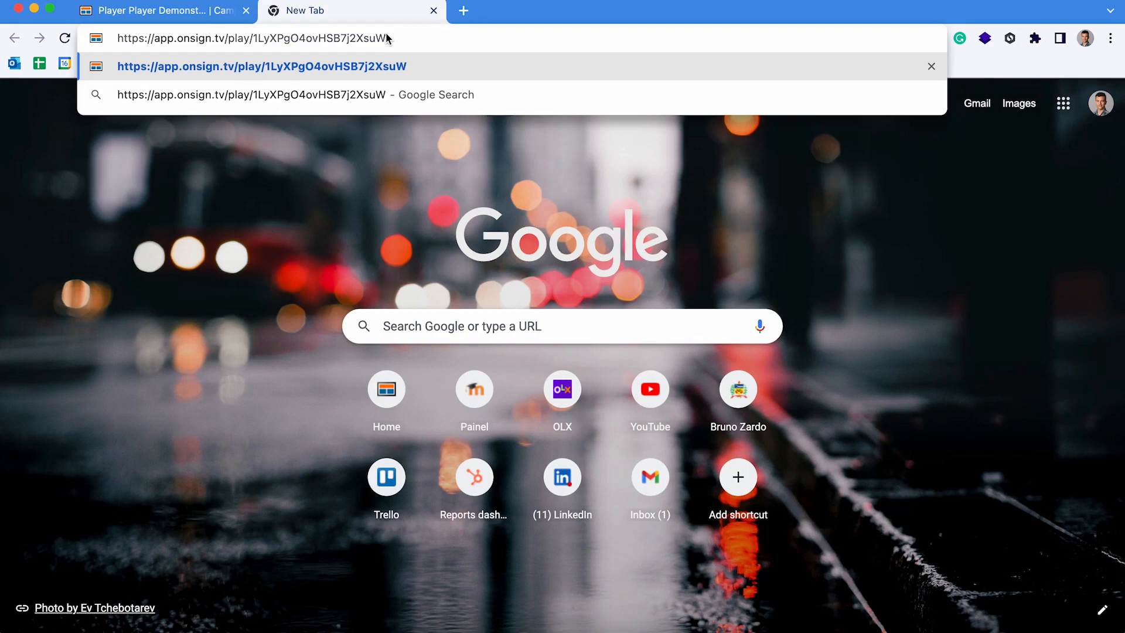
click(649, 620)
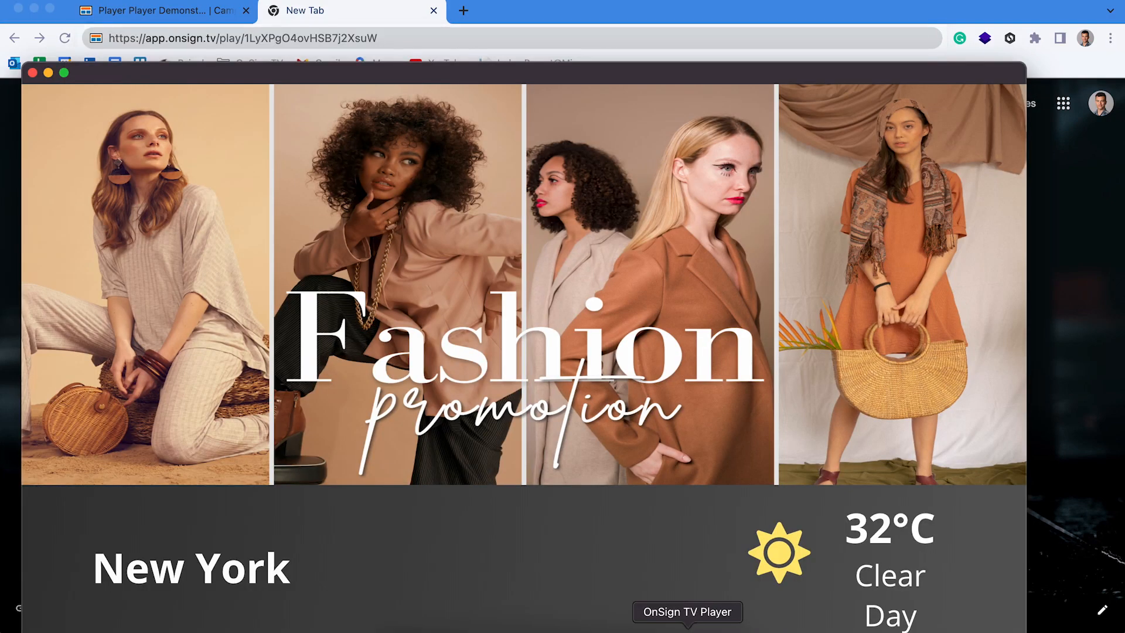
click(491, 41)
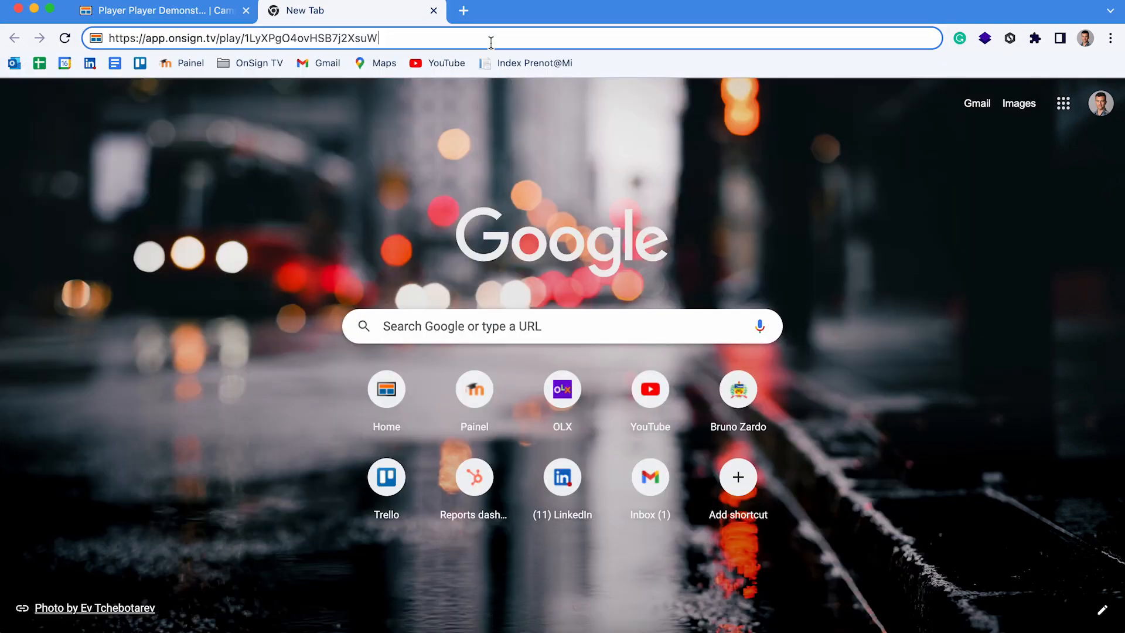
key(Return)
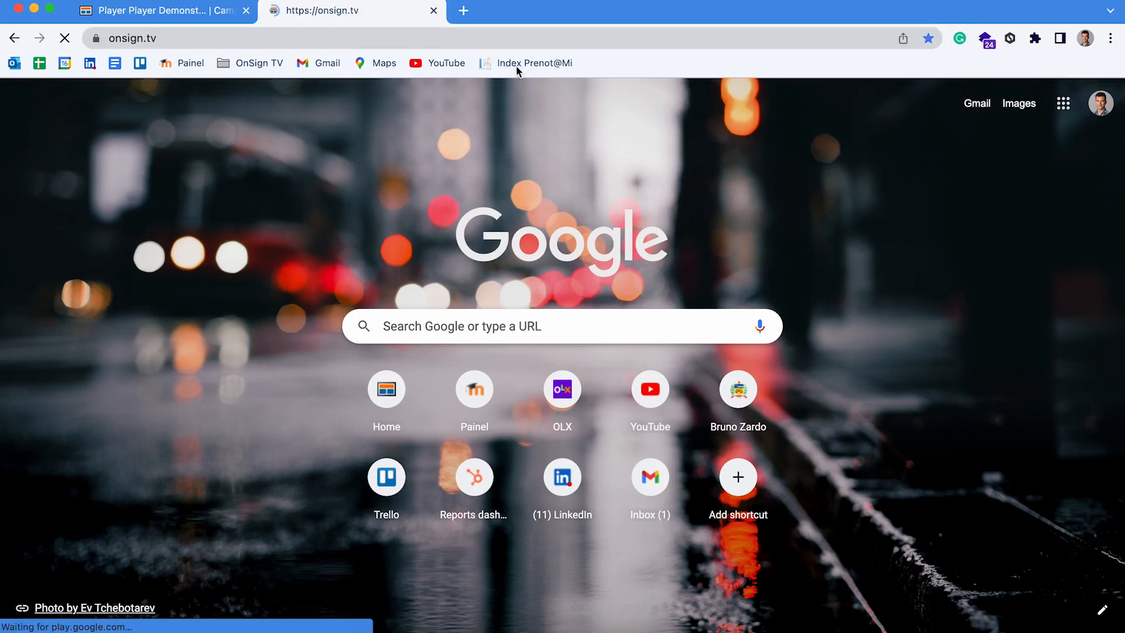
click(687, 626)
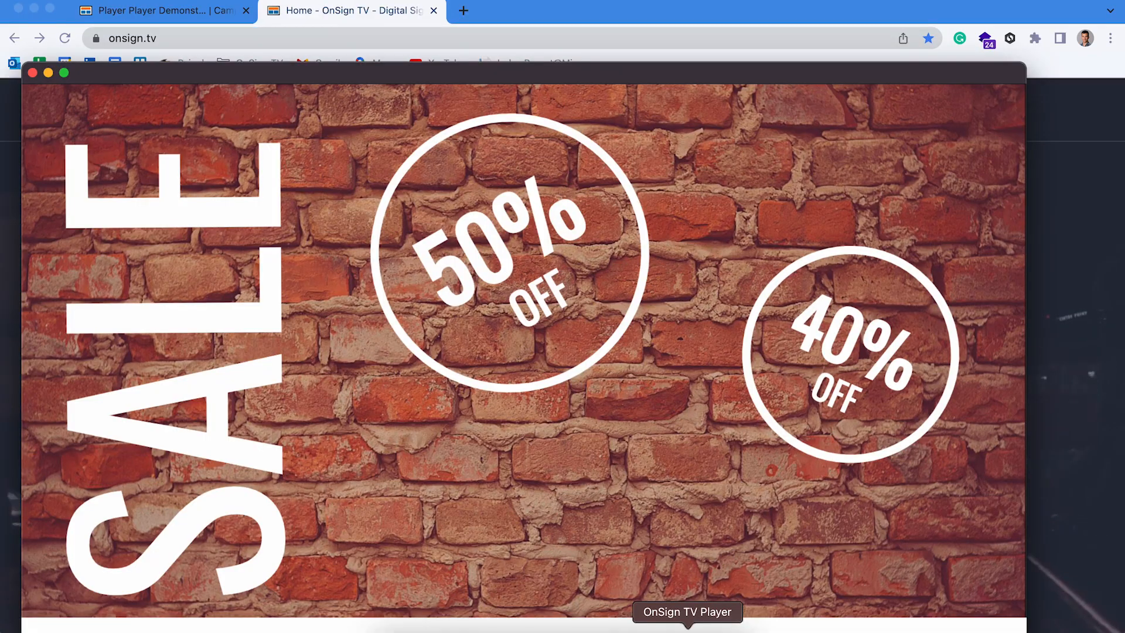
drag(575, 77, 589, 380)
click(590, 287)
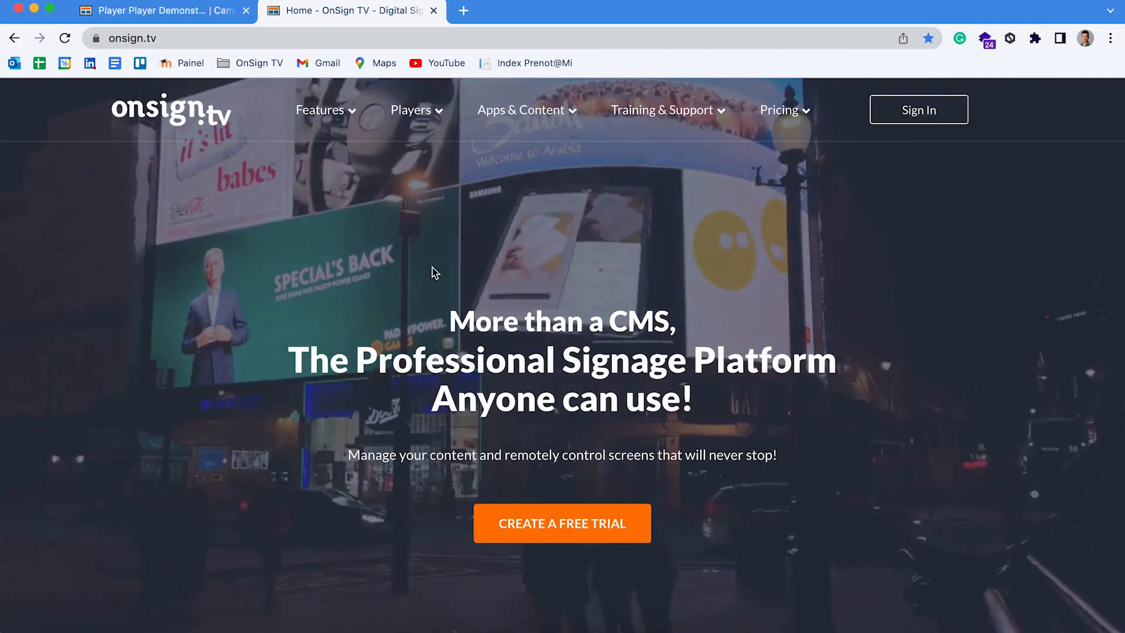
click(205, 12)
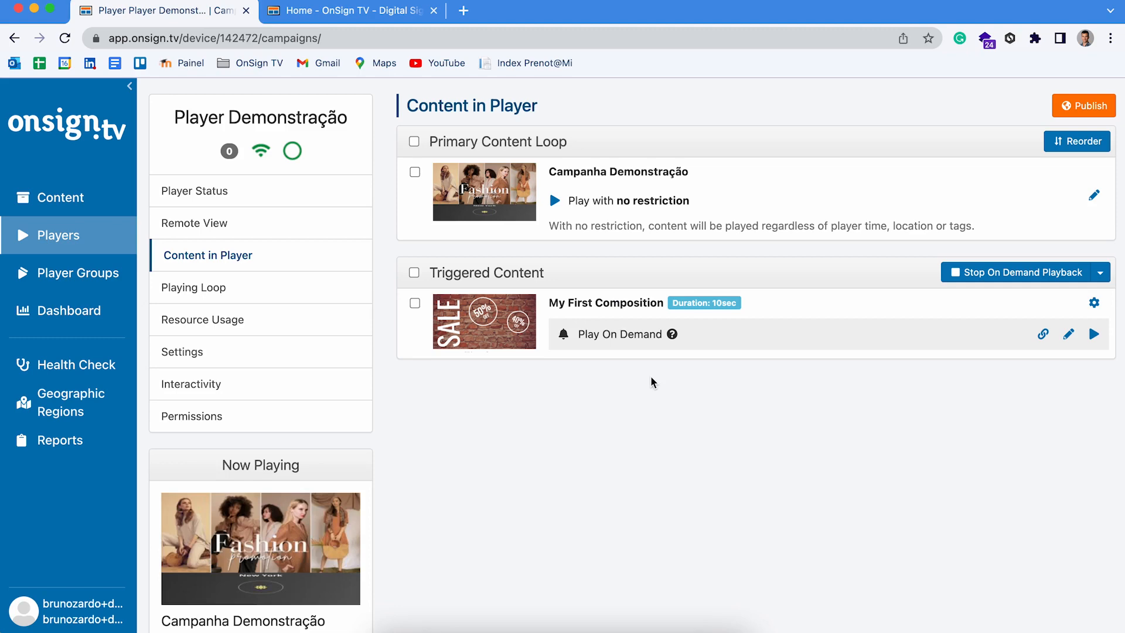
Step: Check the player window, then open Campanha Demonstração's edit page from its thumbnail
click(769, 631)
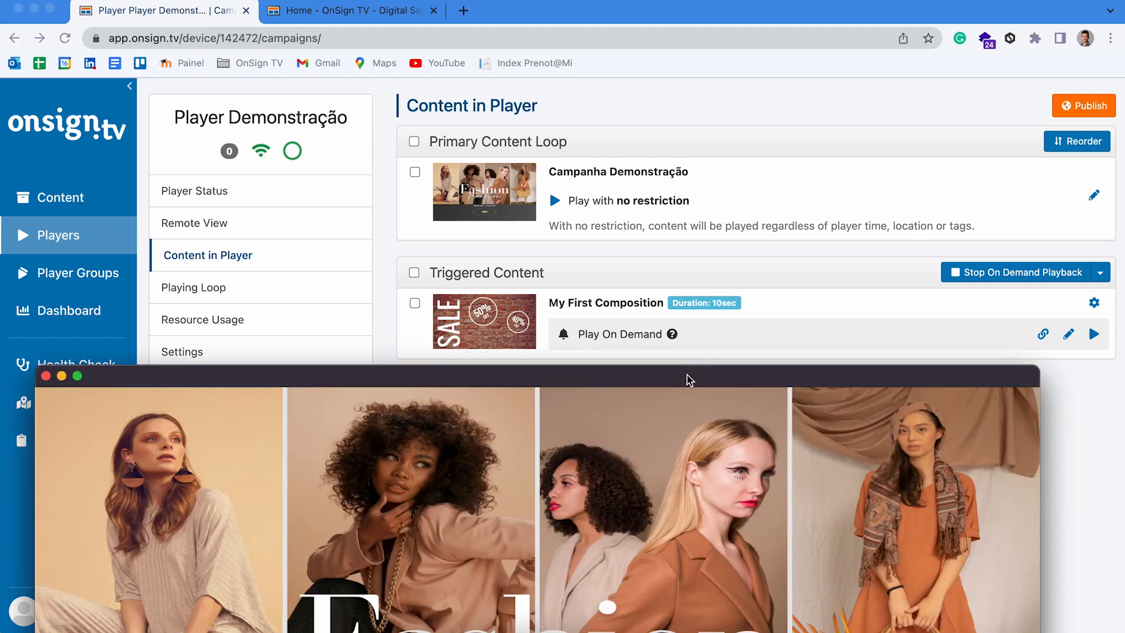
drag(686, 379, 723, 40)
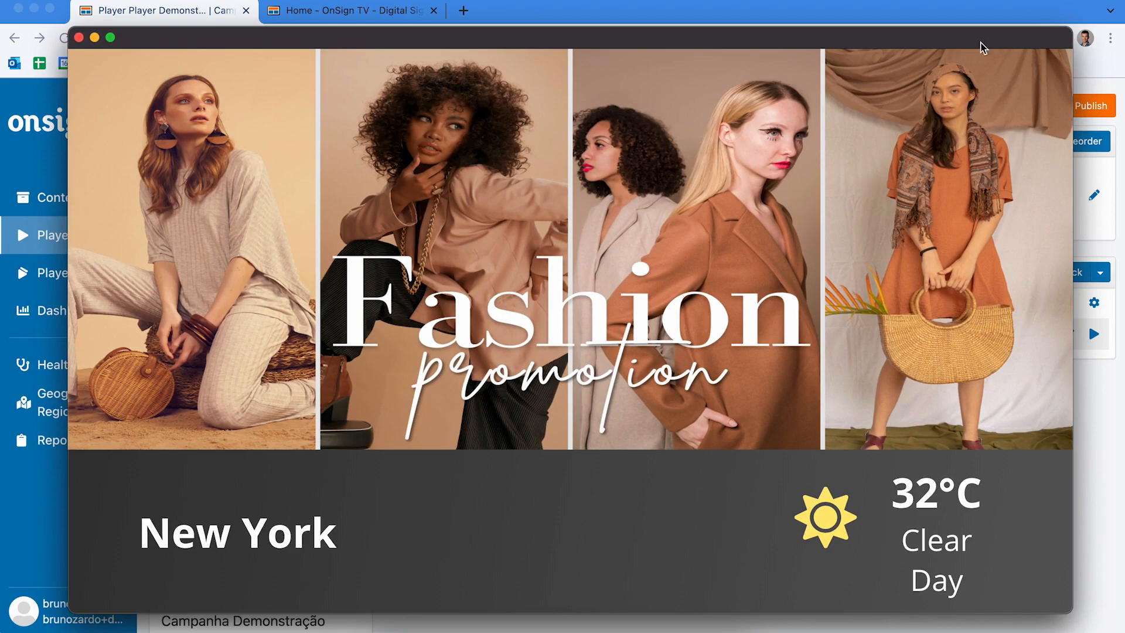
click(780, 14)
click(507, 181)
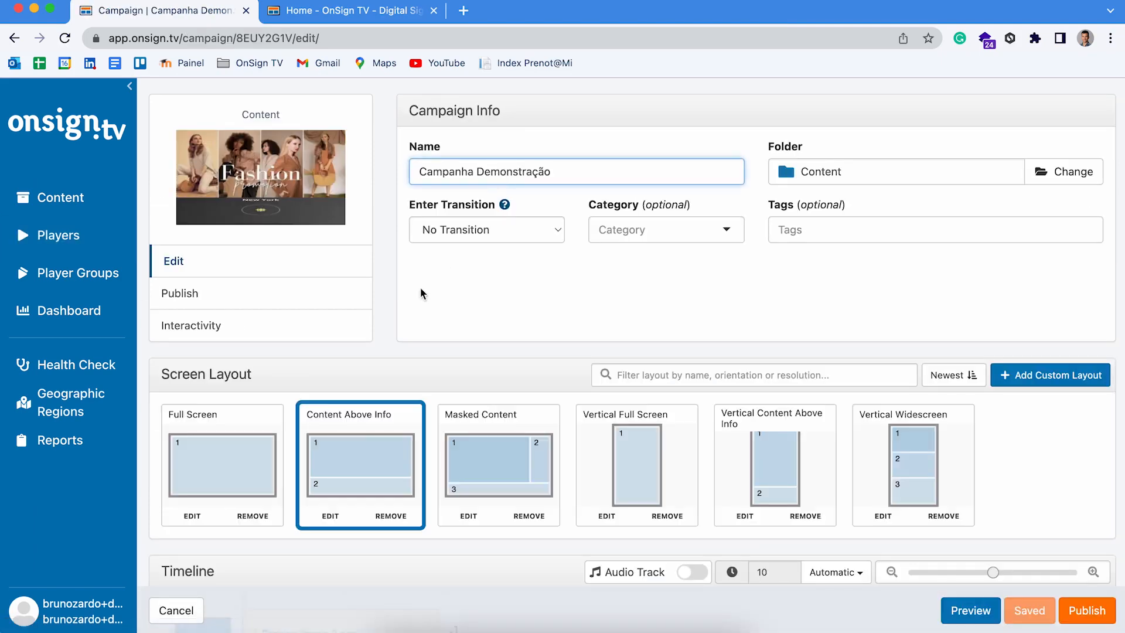
Step: Edit the Content Above Info layout and add division C (640×360 at X 33, Y 174)
scroll(403, 317, down, 2)
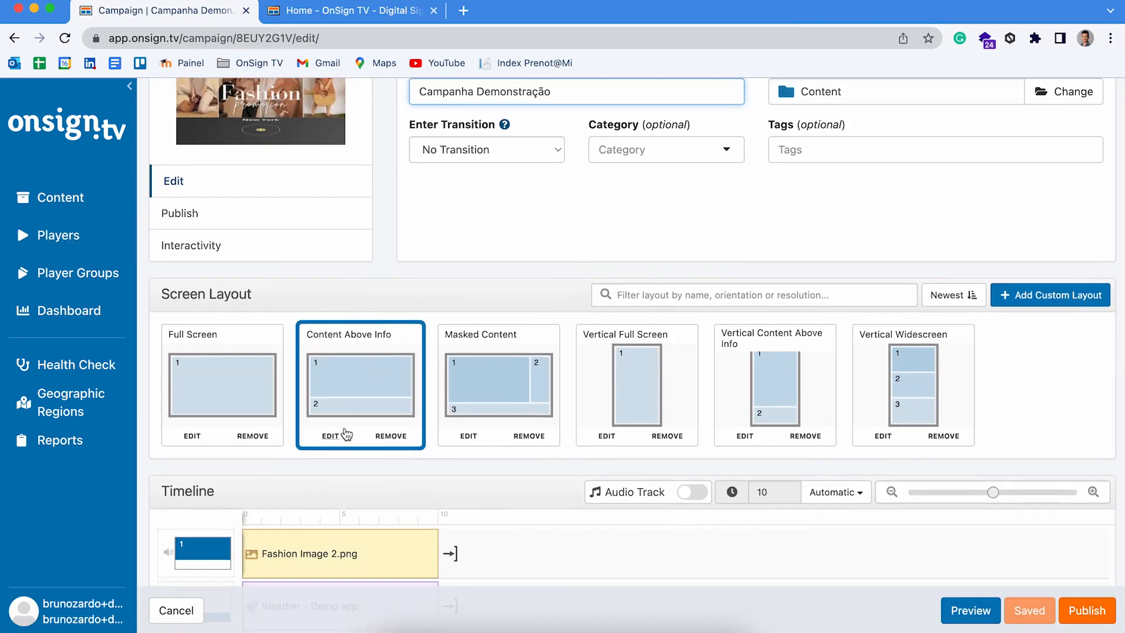
scroll(346, 430, down, 2)
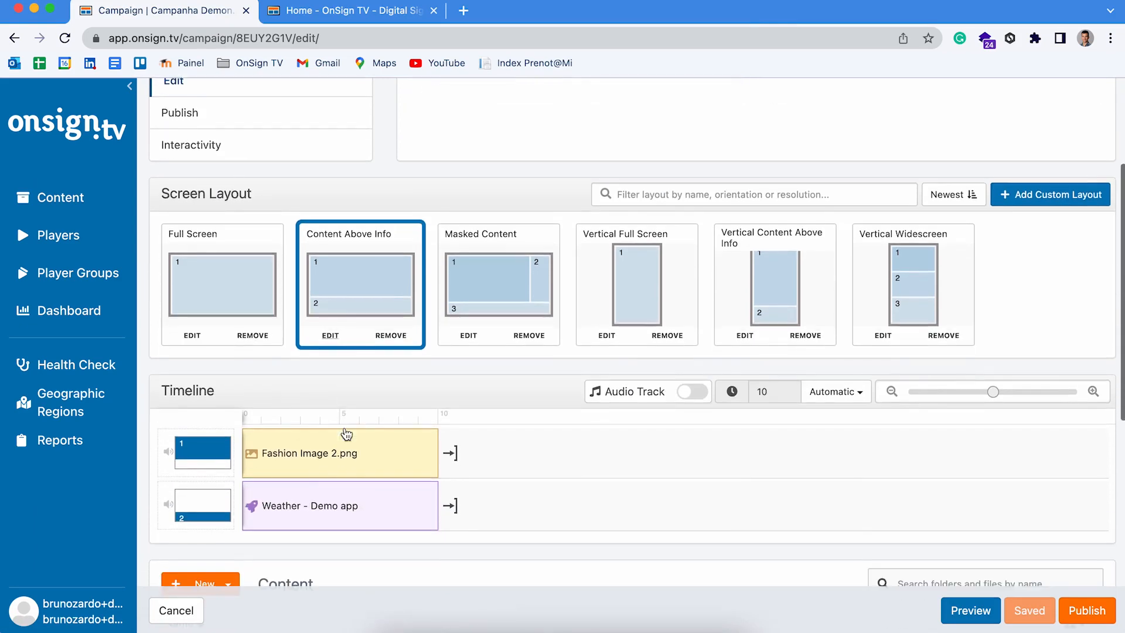
click(330, 336)
click(554, 416)
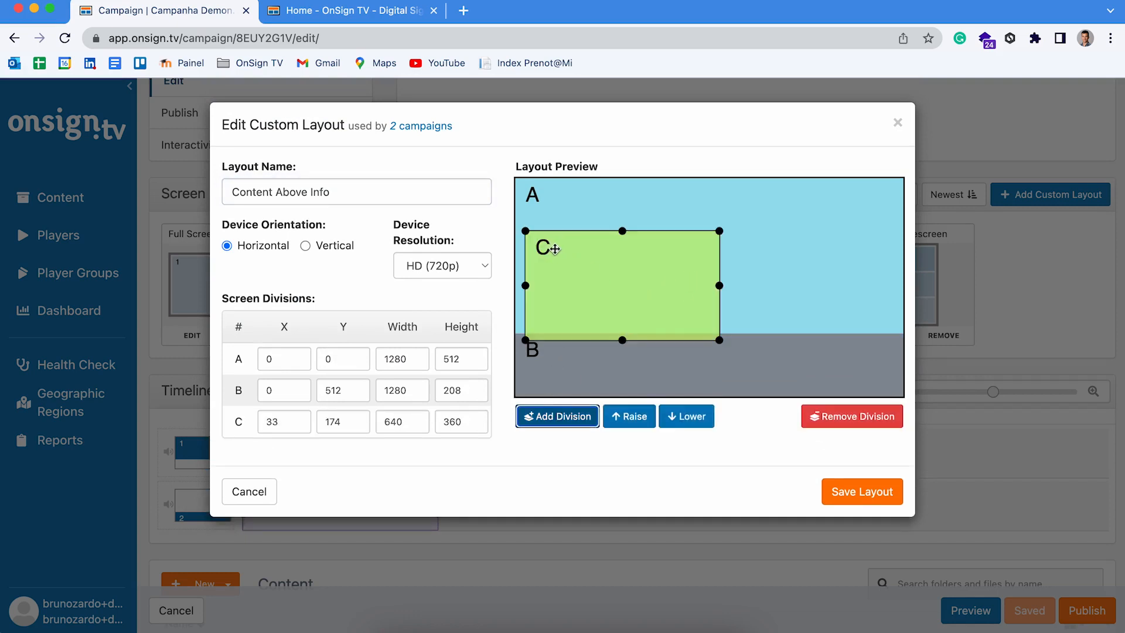
Step: Resize division C to 150×150 and move it to the top-right corner at X 1129, Y 0
drag(526, 231, 658, 271)
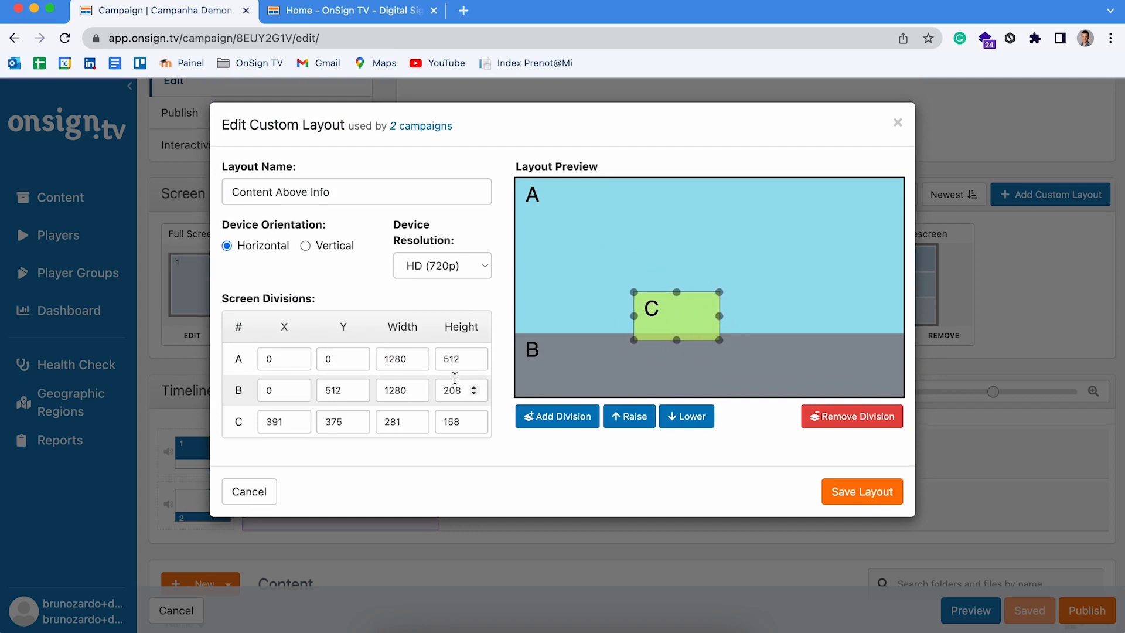
drag(460, 423, 444, 423)
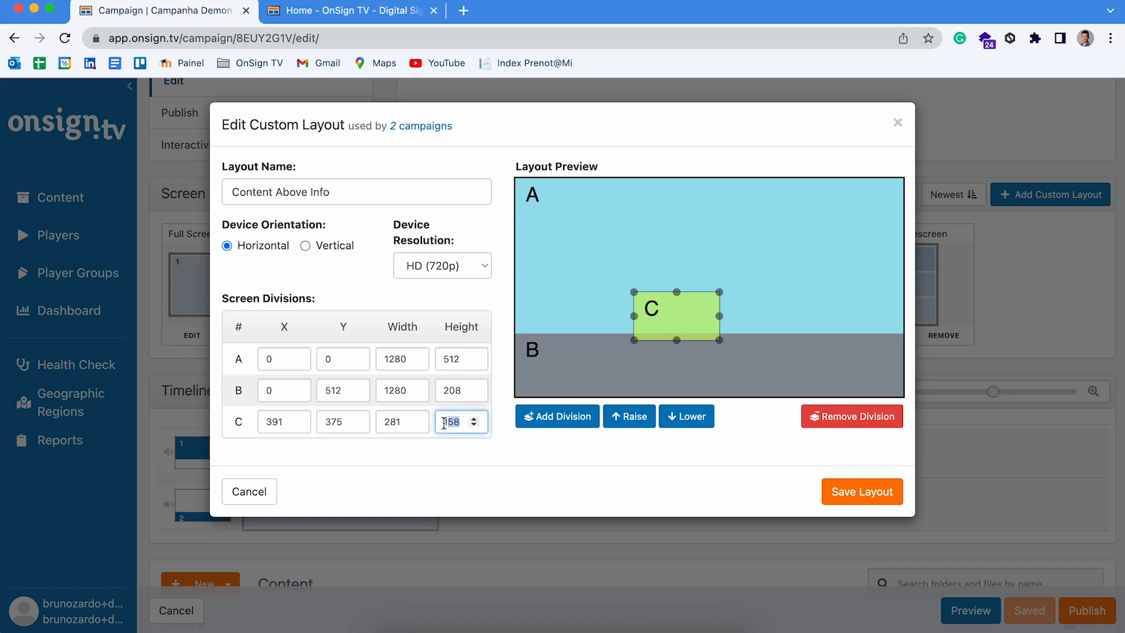
text(15)
drag(405, 422, 378, 426)
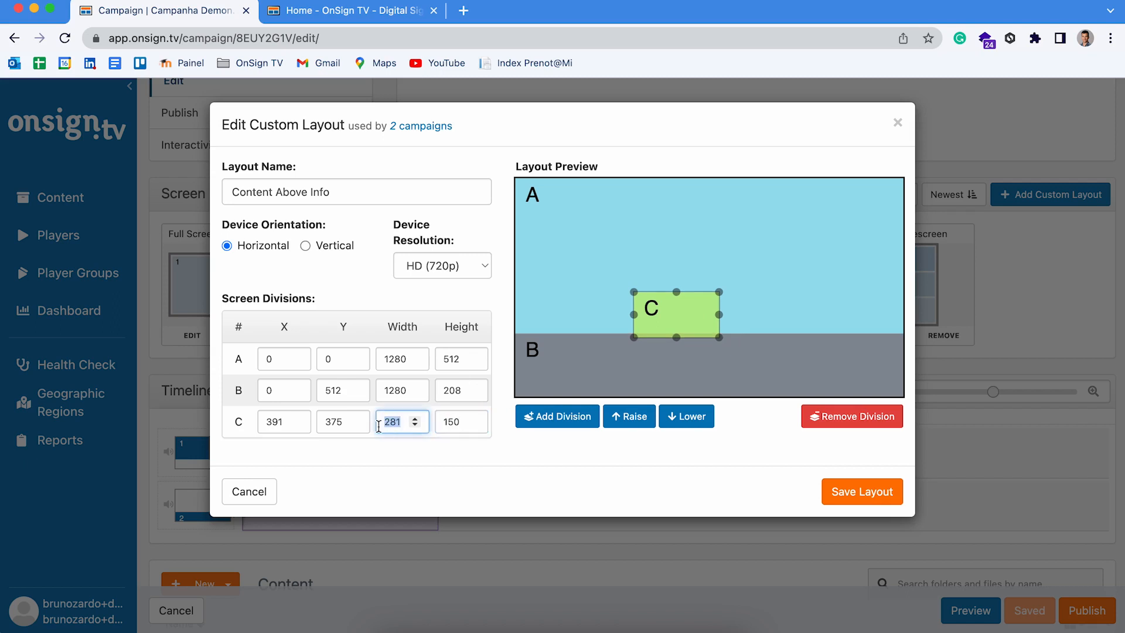
text(150)
click(593, 511)
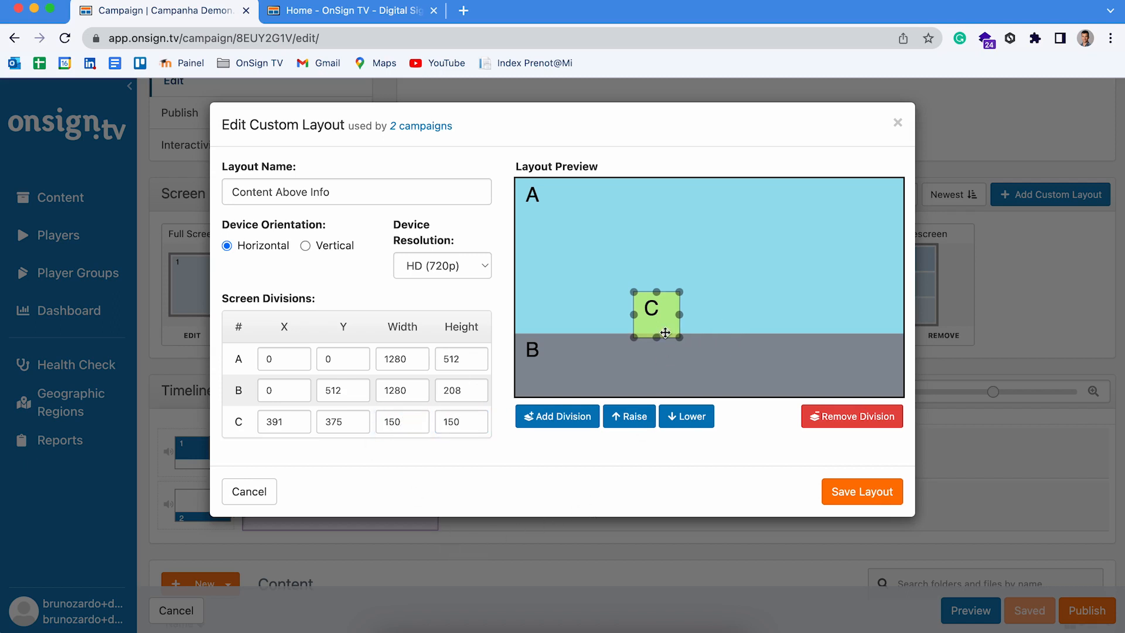
drag(664, 326, 890, 212)
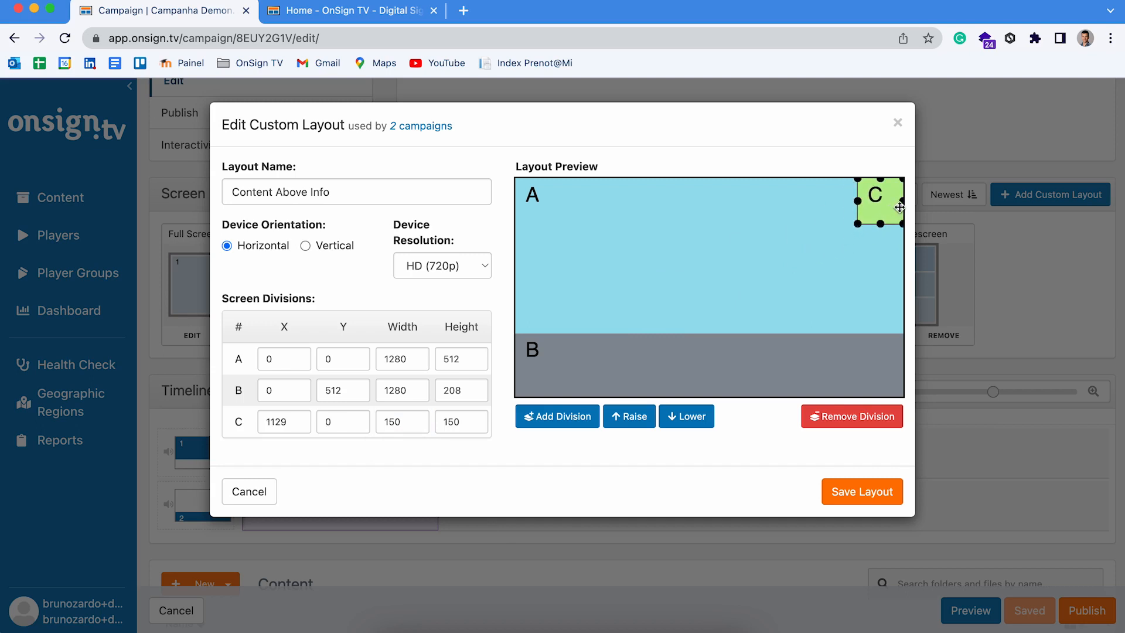
Step: Save the layout and confirm adding the new region in the caution dialog
click(864, 498)
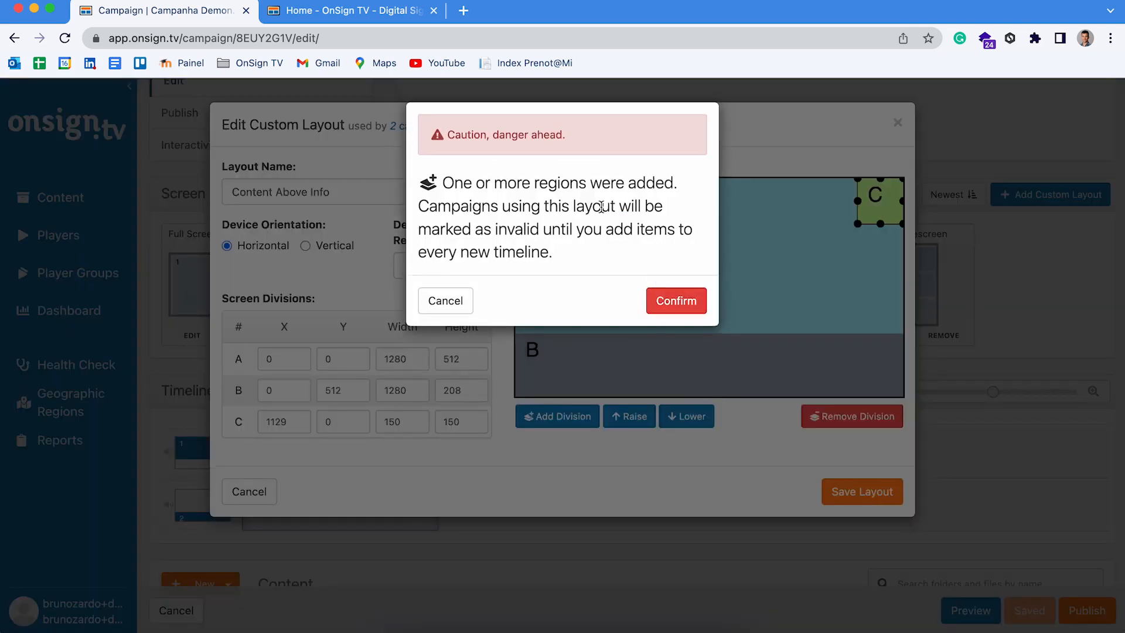
click(675, 302)
scroll(538, 380, down, 3)
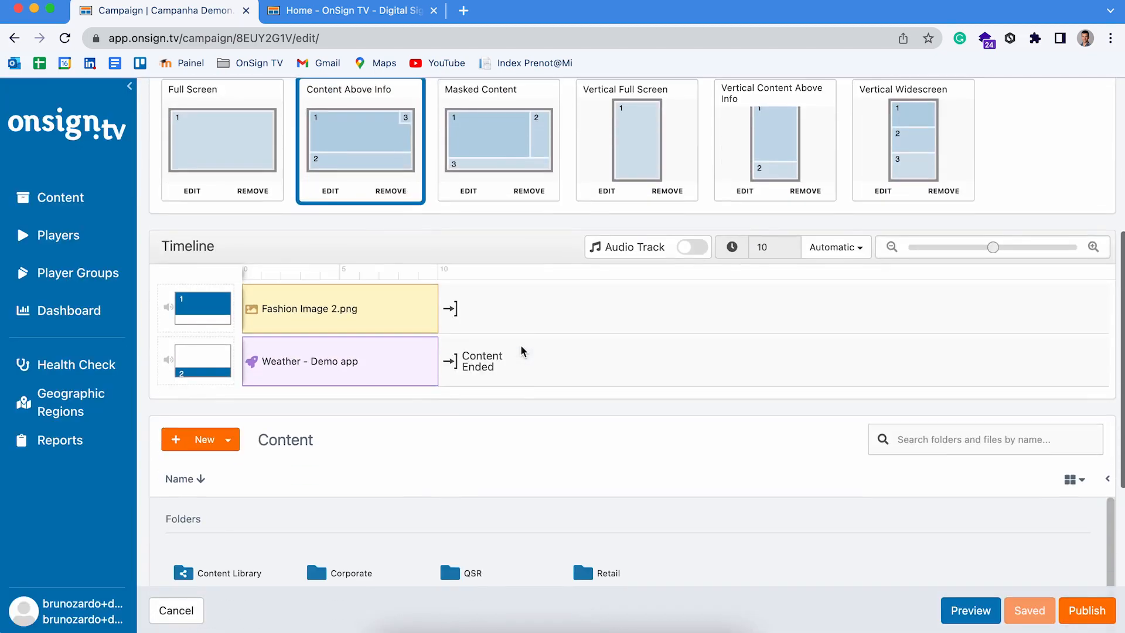
Step: Switch to Full Screen, then back to Content Above Info, so the timeline gains an empty third row
click(256, 162)
click(356, 164)
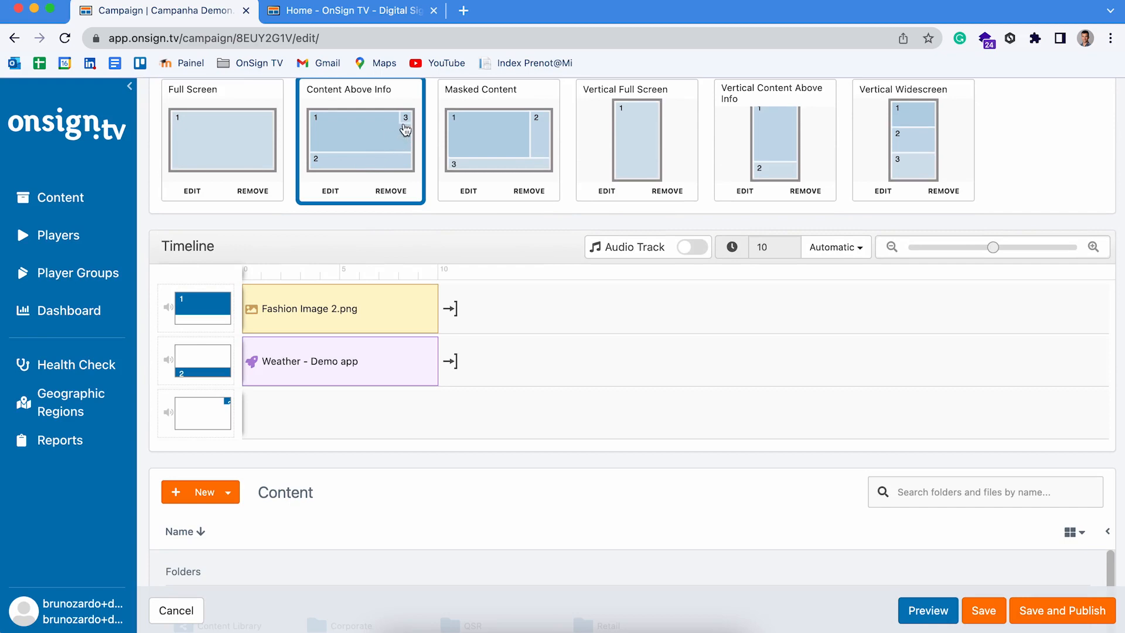
scroll(318, 440, down, 3)
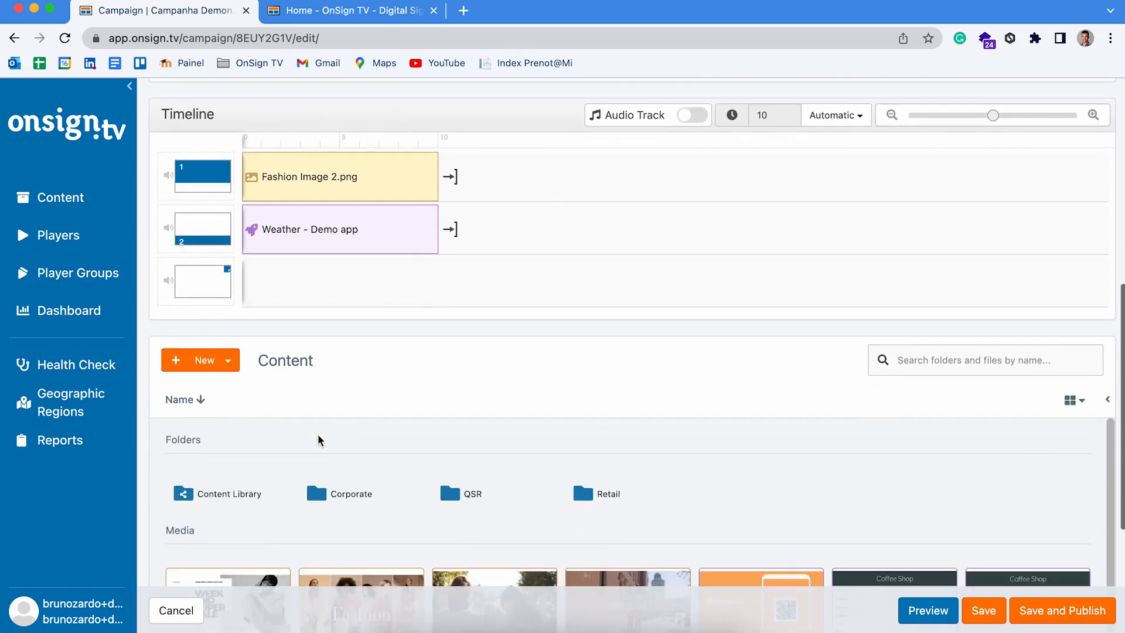
scroll(319, 439, up, 4)
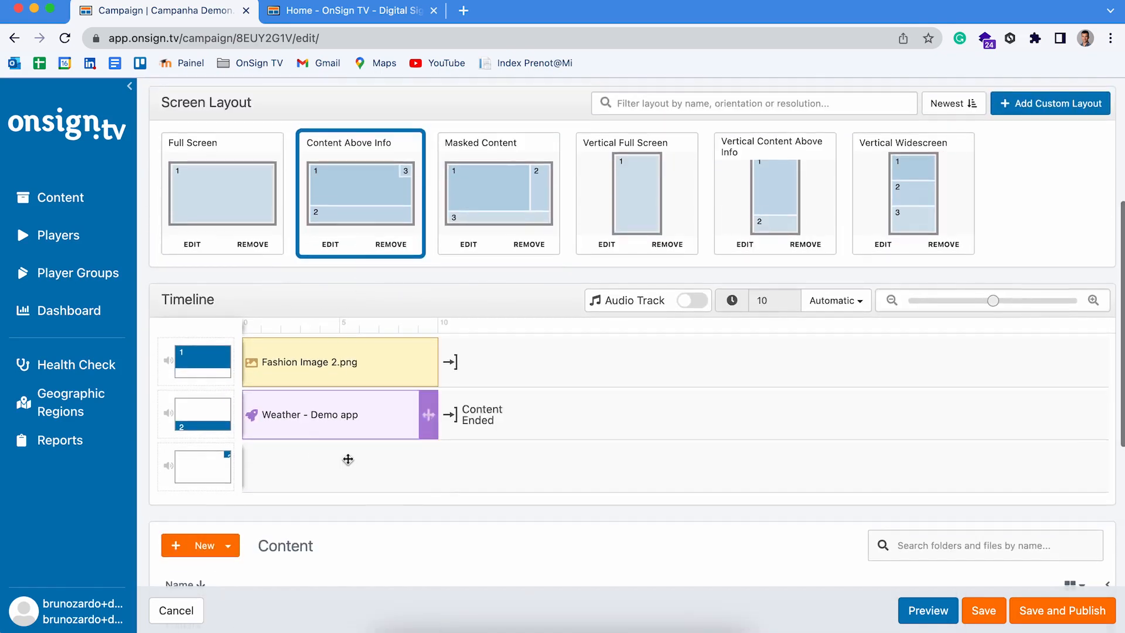
scroll(348, 463, down, 3)
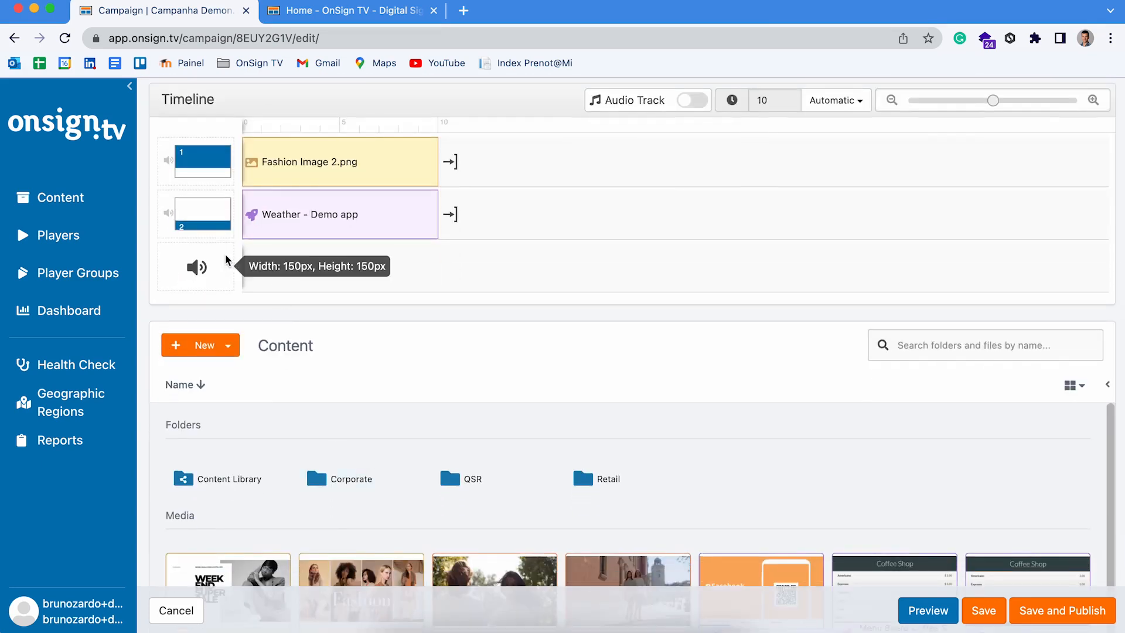
scroll(272, 407, up, 1)
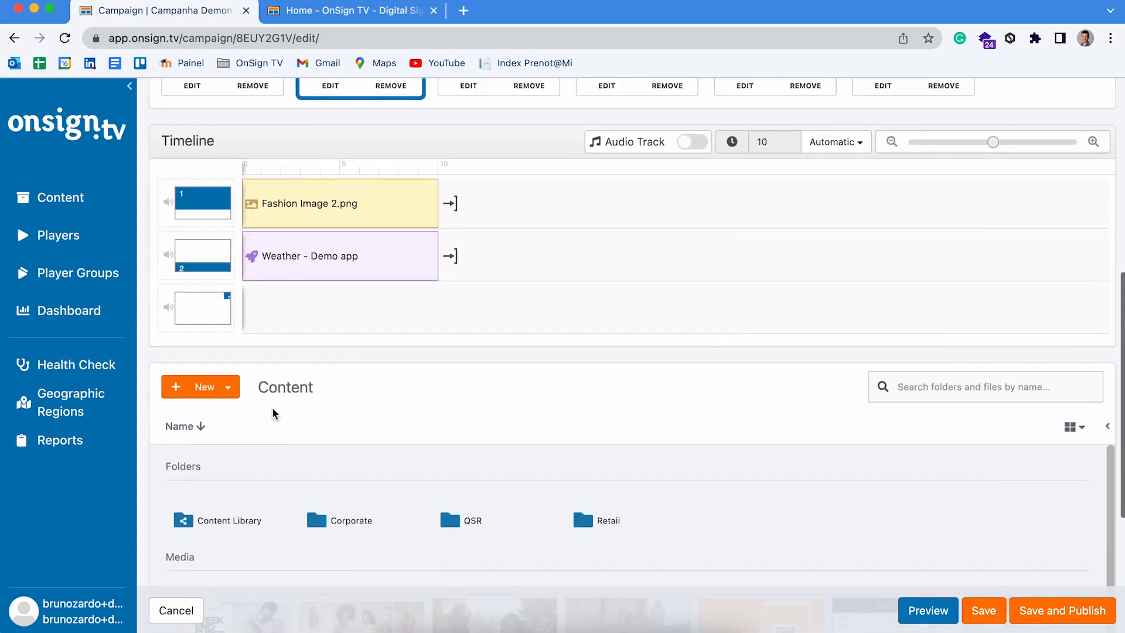
scroll(272, 411, up, 2)
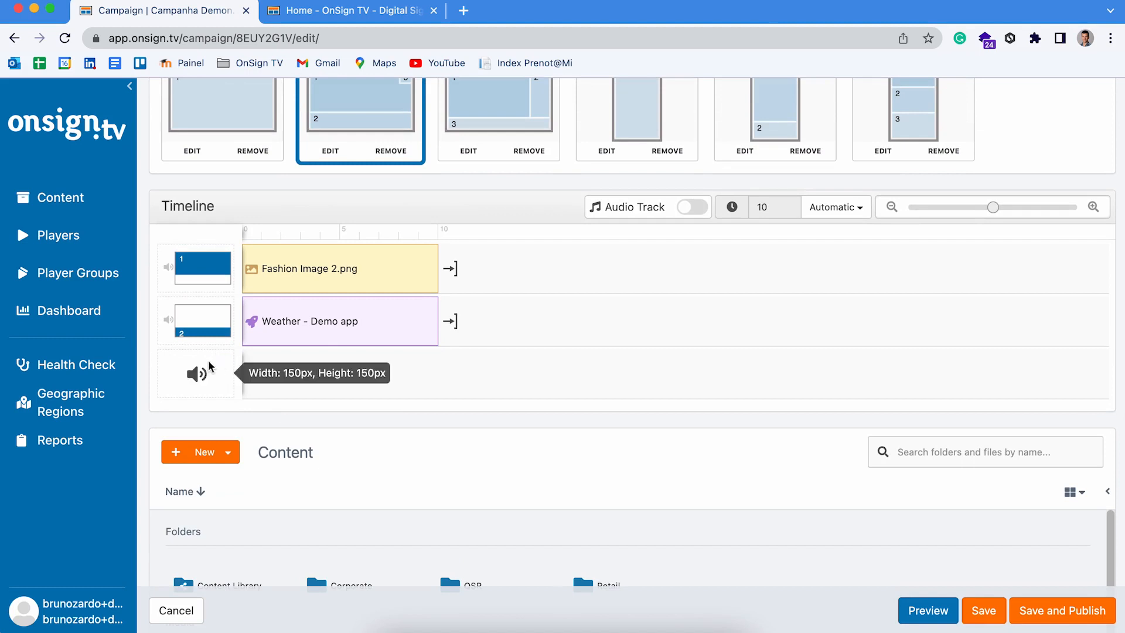
scroll(320, 405, down, 2)
scroll(319, 405, down, 1)
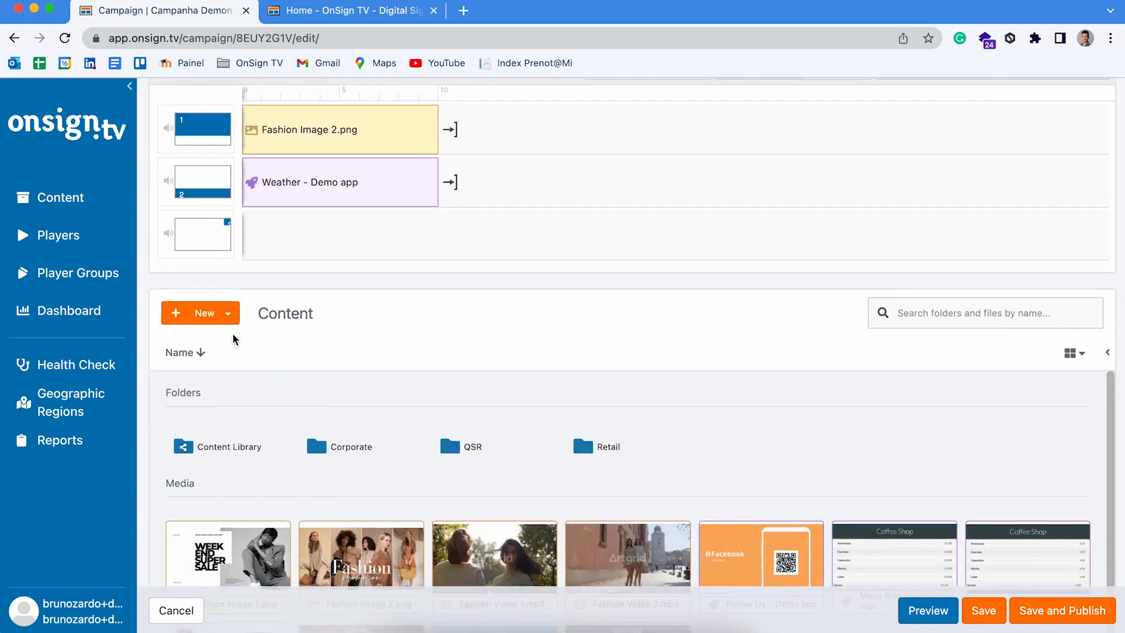
click(218, 316)
Step: Add a Text and Scrollers QR Code app named QR code that encodes the pasted Play URL, and save it
click(213, 389)
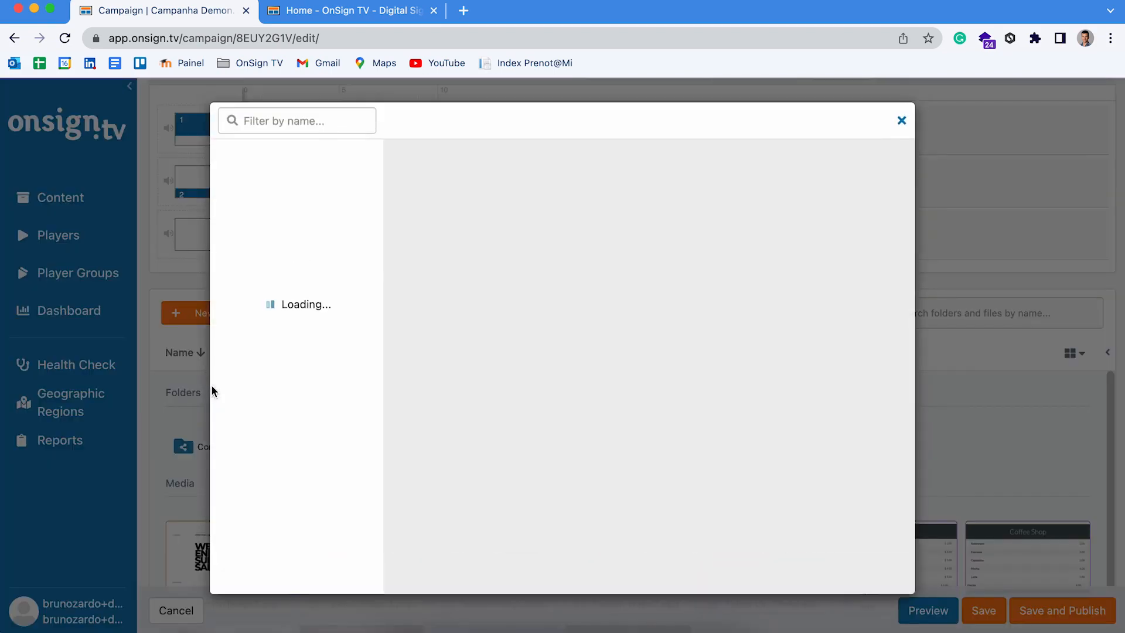
scroll(281, 465, down, 1)
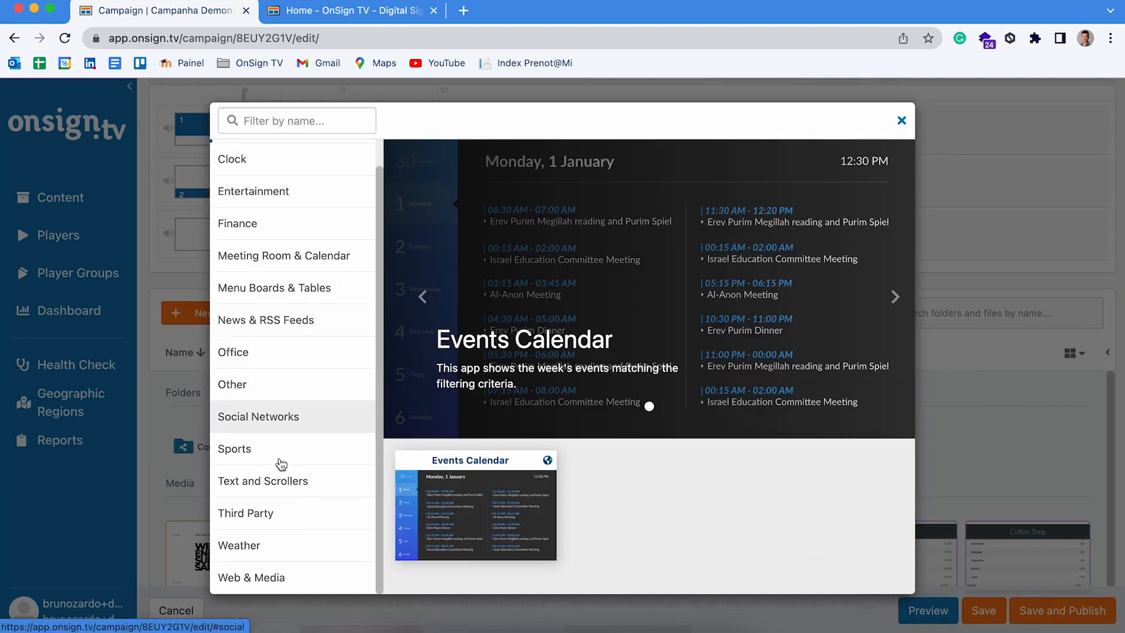
click(262, 485)
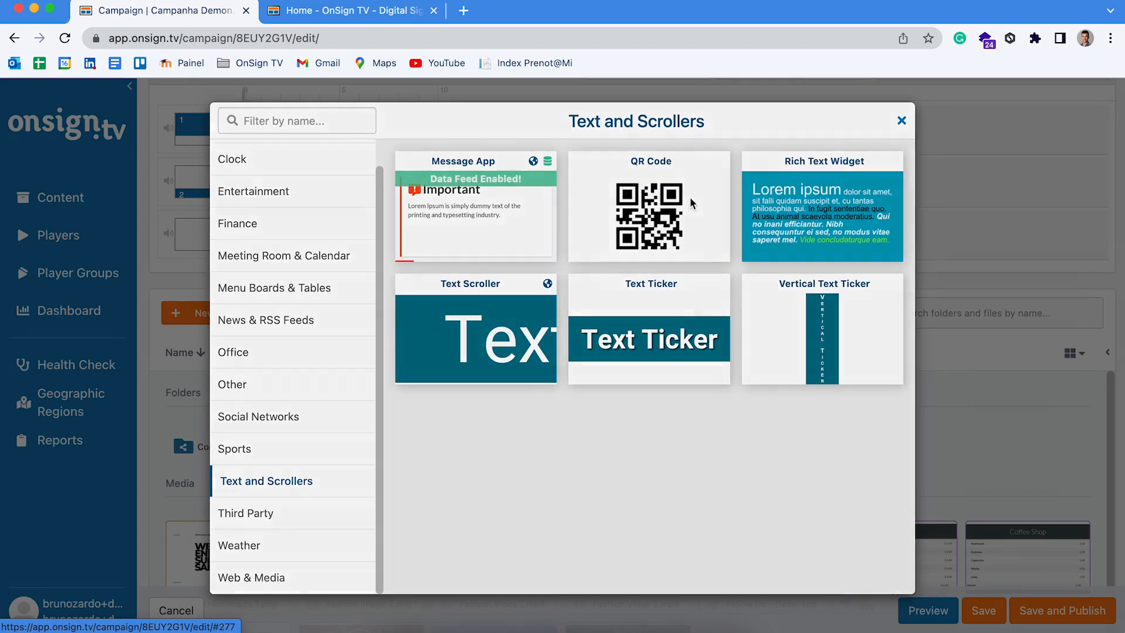
click(692, 202)
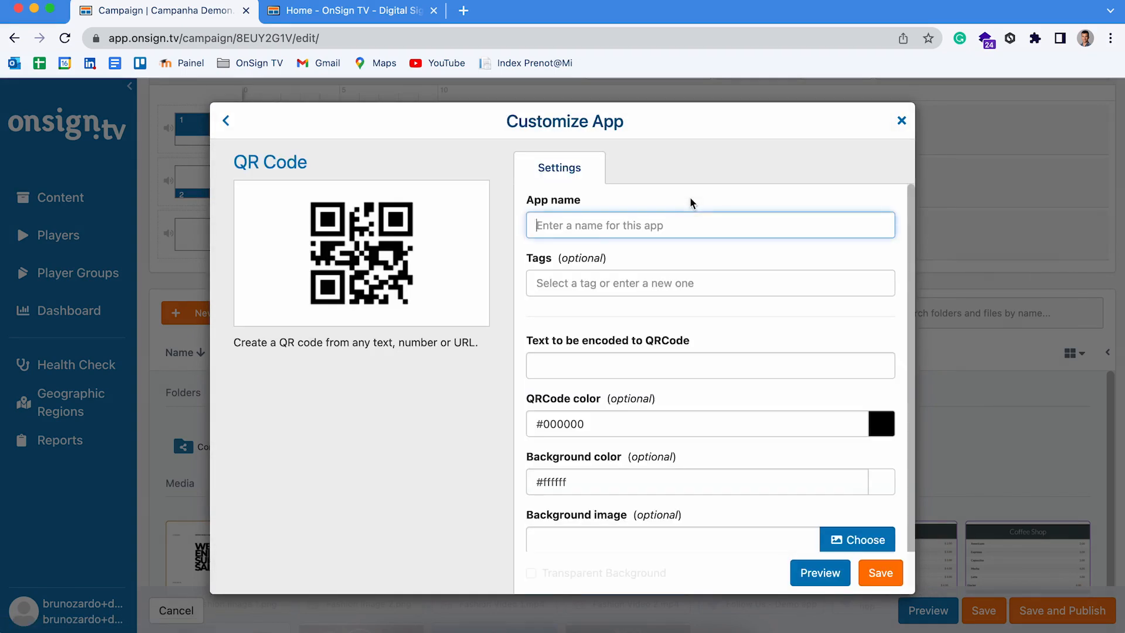
text(QR code)
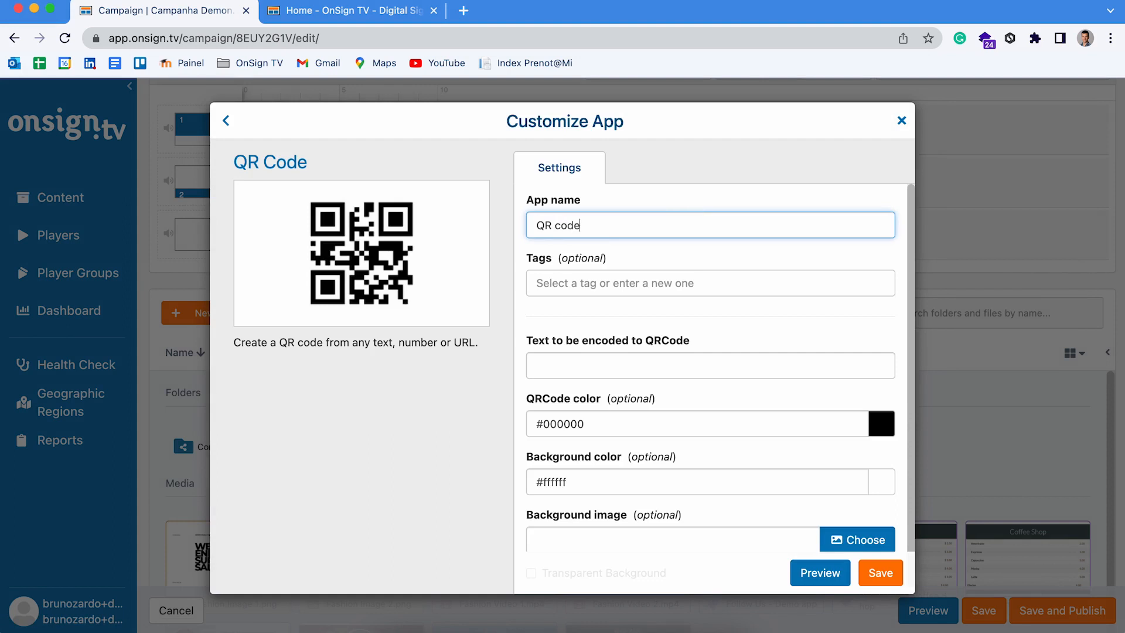
click(565, 356)
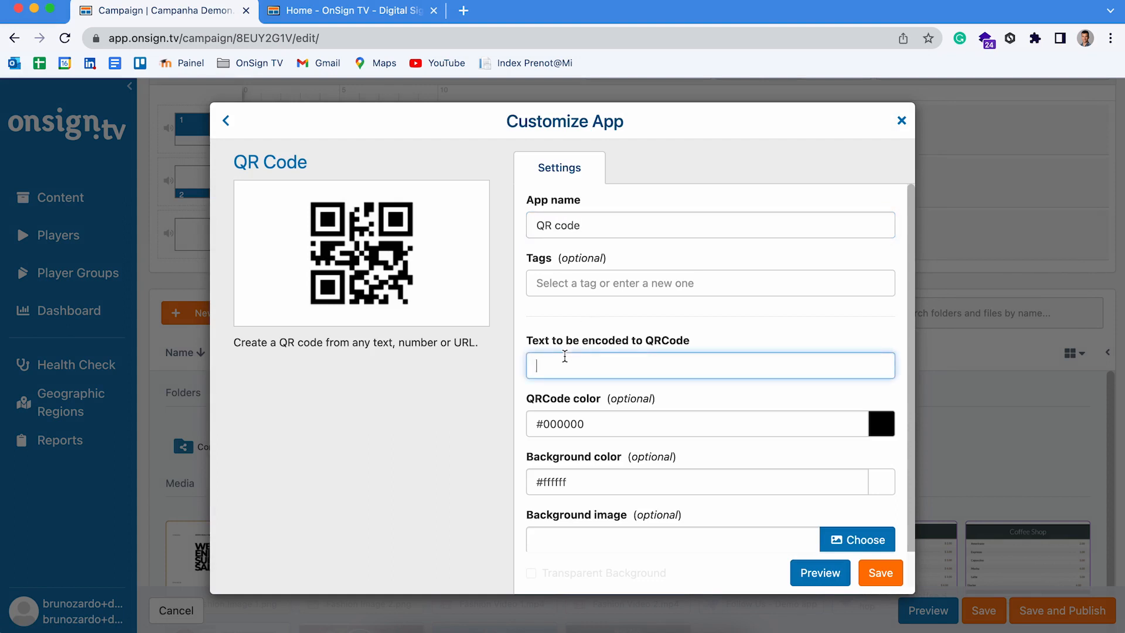
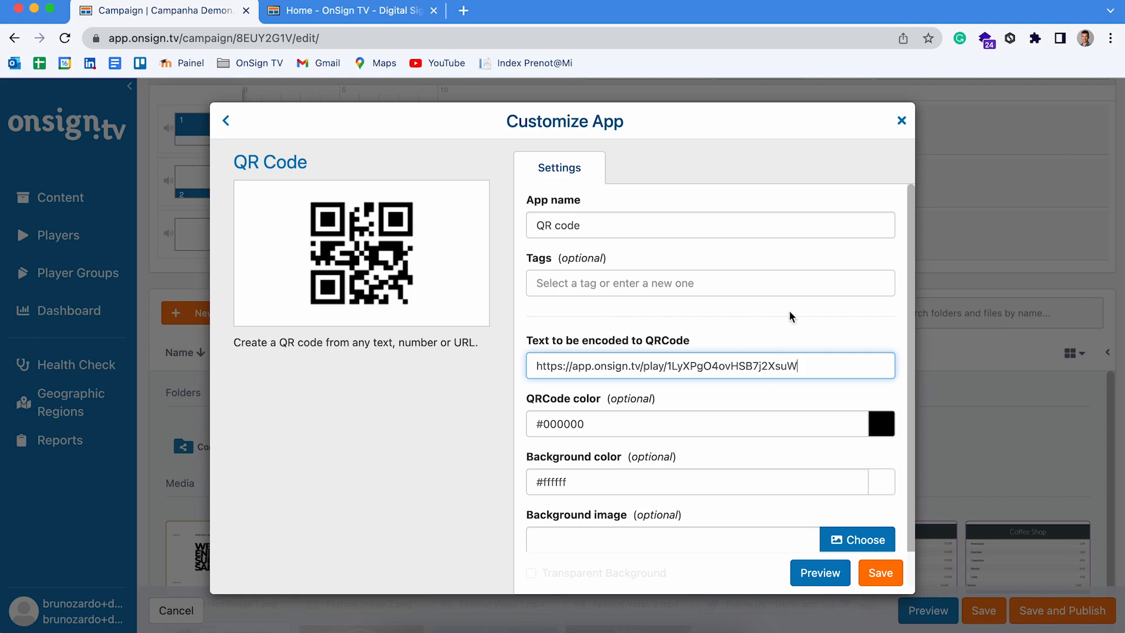
click(888, 578)
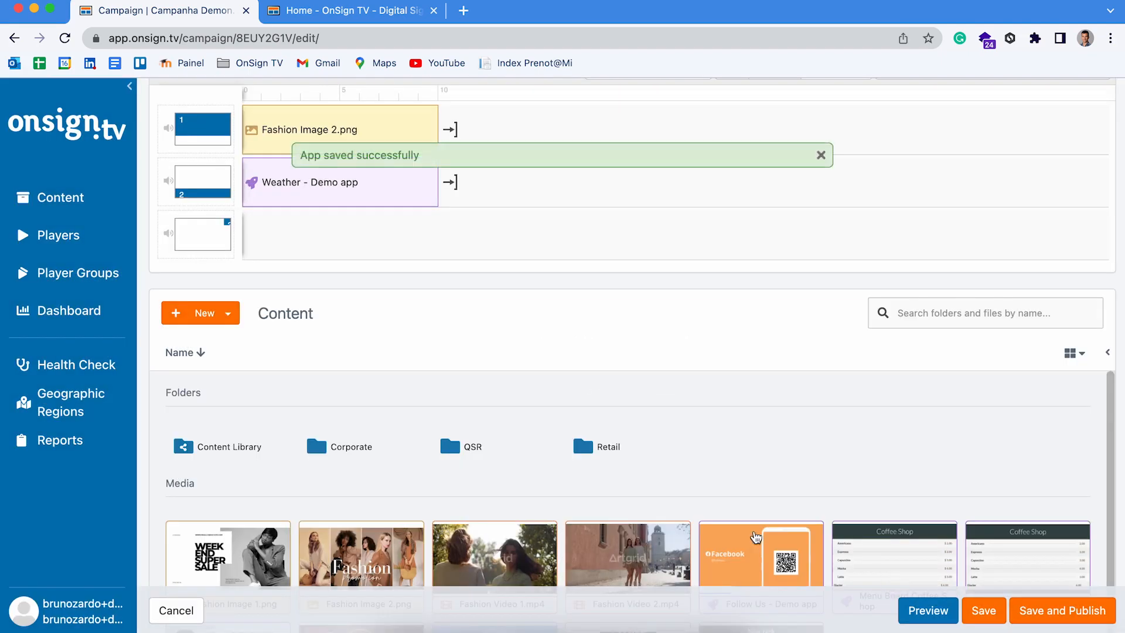
Step: Place the QR code app on the campaign's third region track
scroll(691, 455, down, 1)
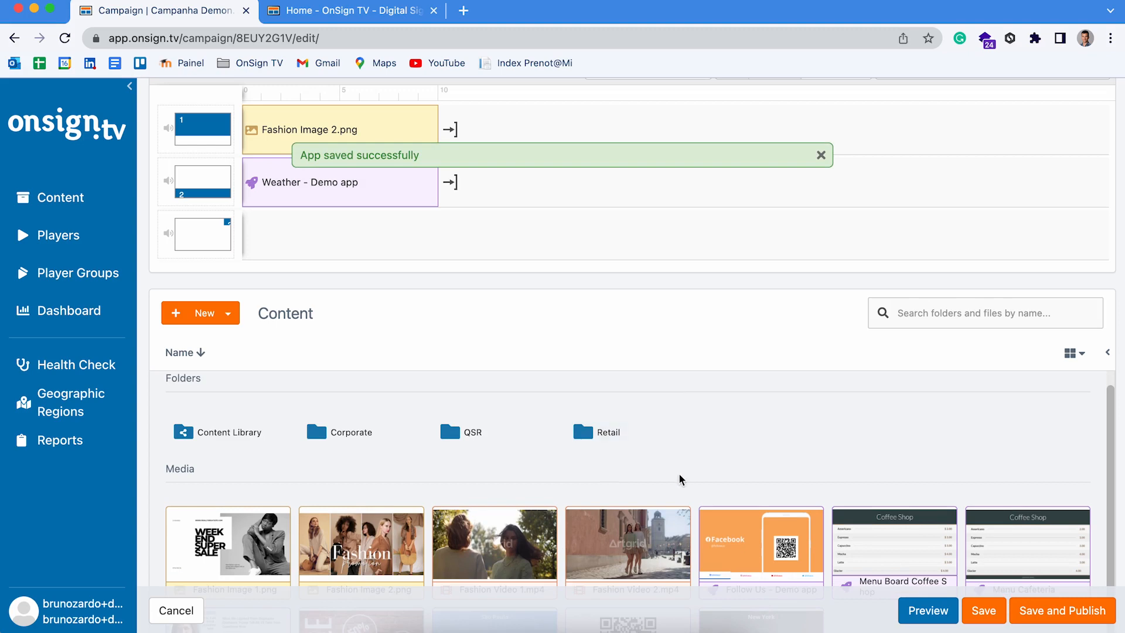
scroll(678, 477, down, 3)
drag(639, 469, 285, 401)
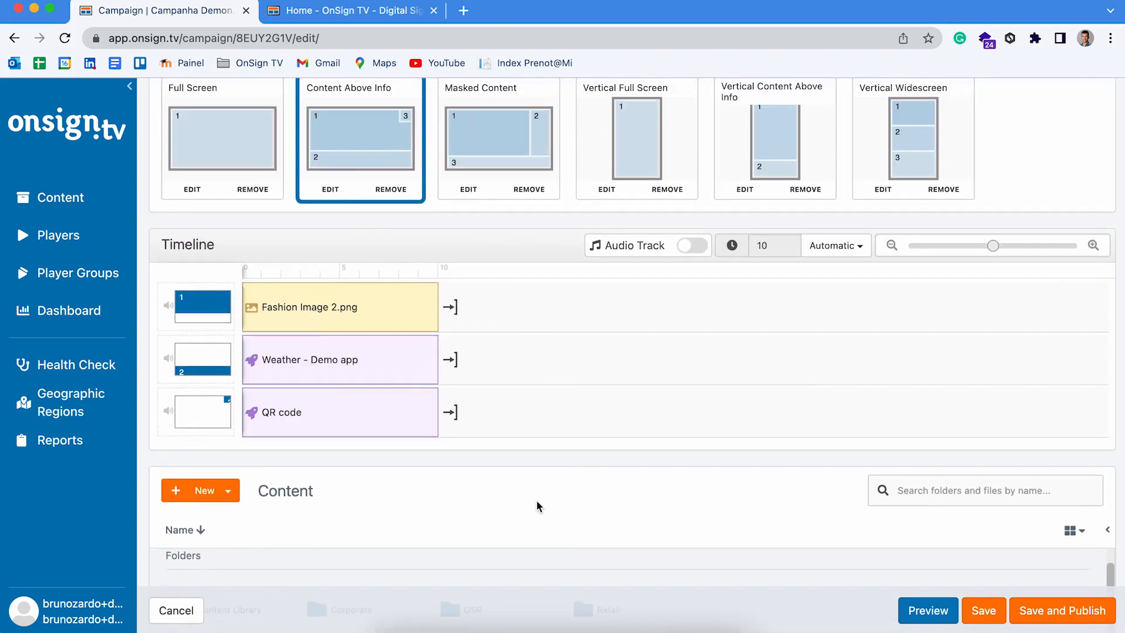
Step: Save the Campanha Demonstração campaign, then go to the Content library
click(988, 611)
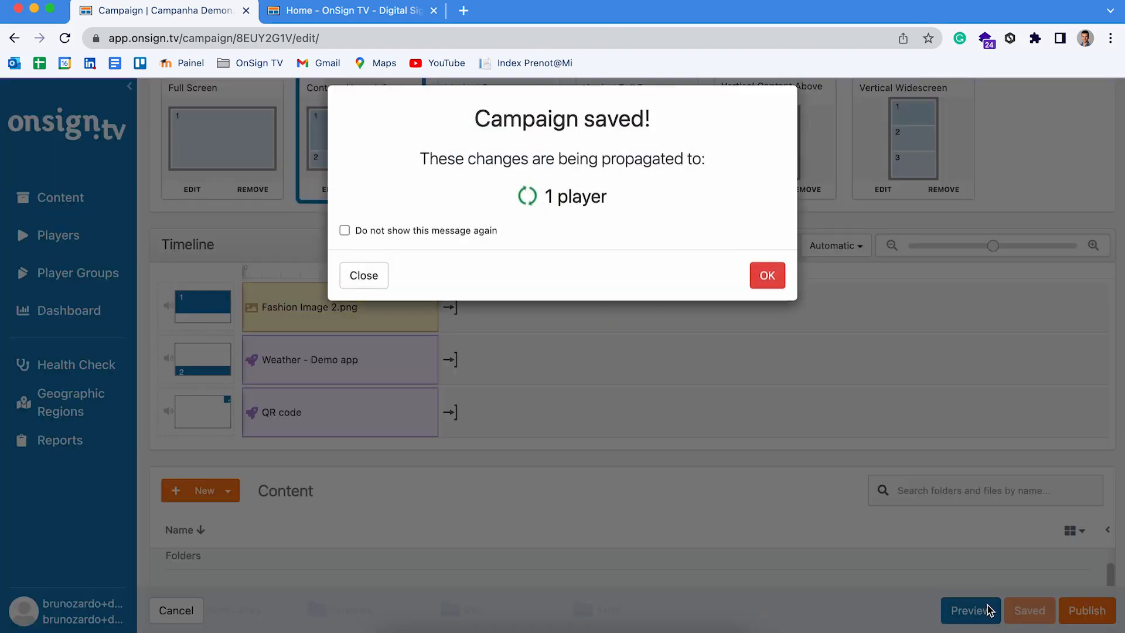
click(764, 293)
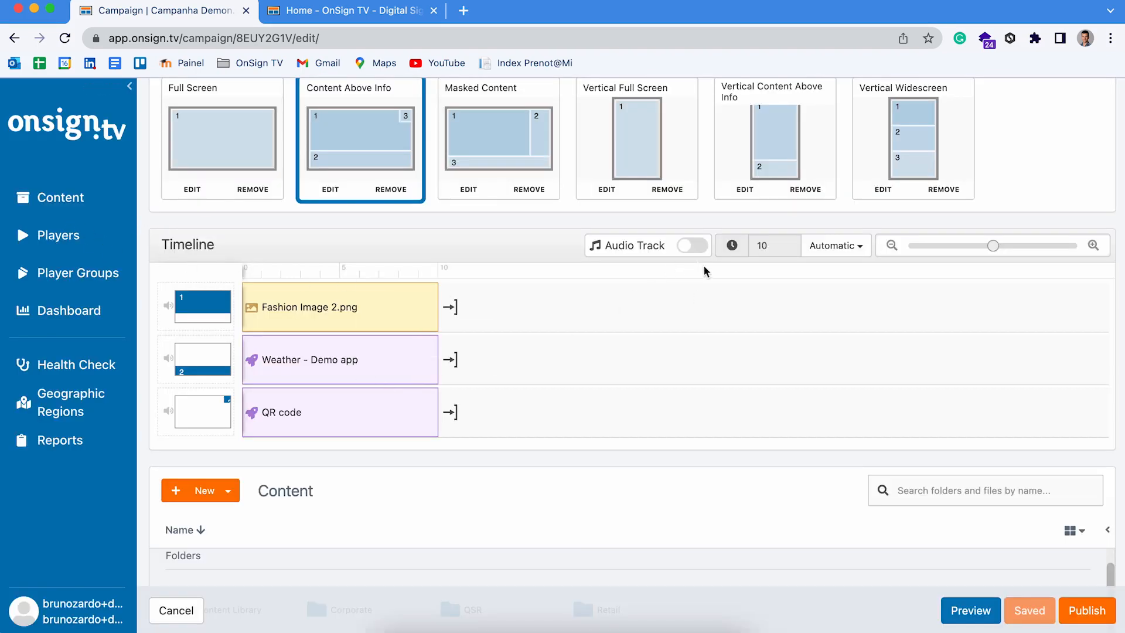
click(58, 197)
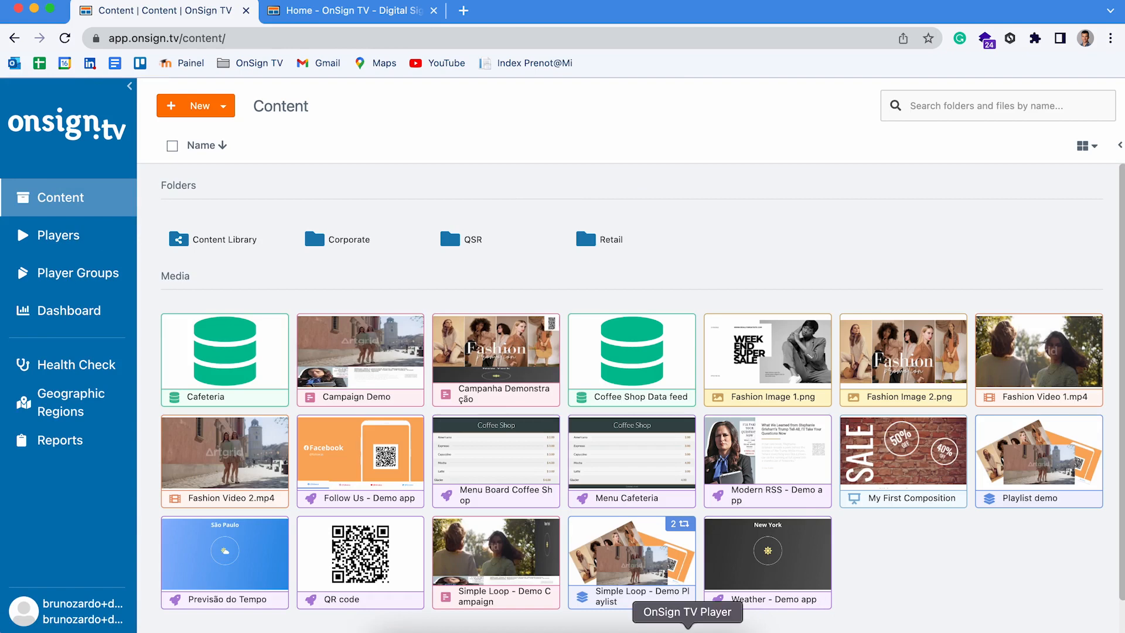
click(688, 629)
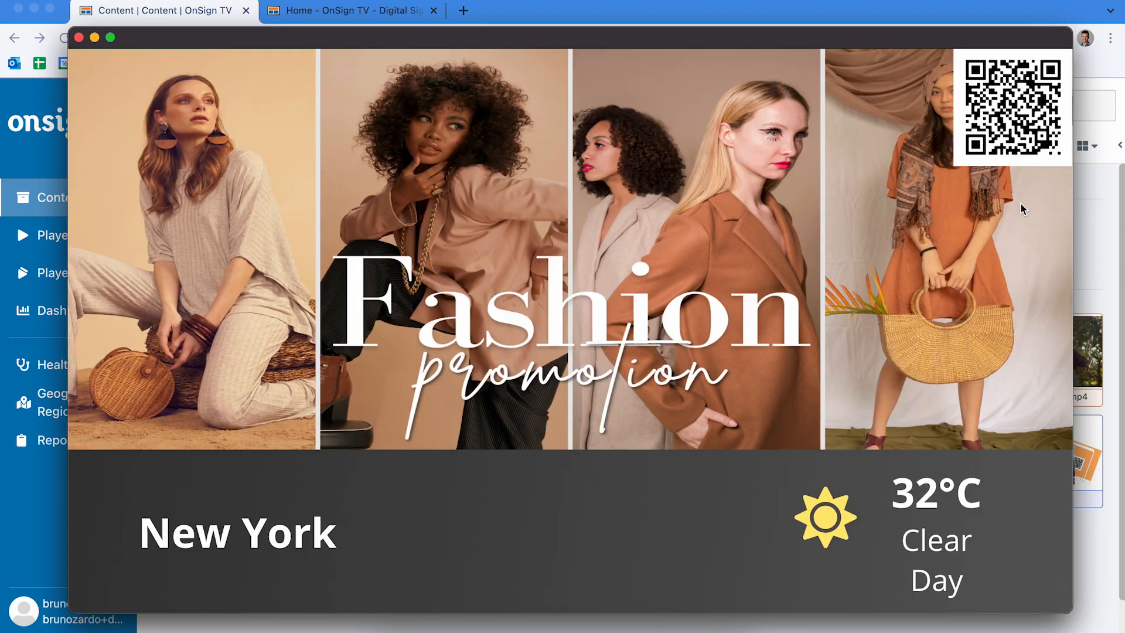
mouse_move(937, 34)
mouse_down()
mouse_move(894, 55)
mouse_move(944, 25)
mouse_up()
drag(941, 24, 940, 29)
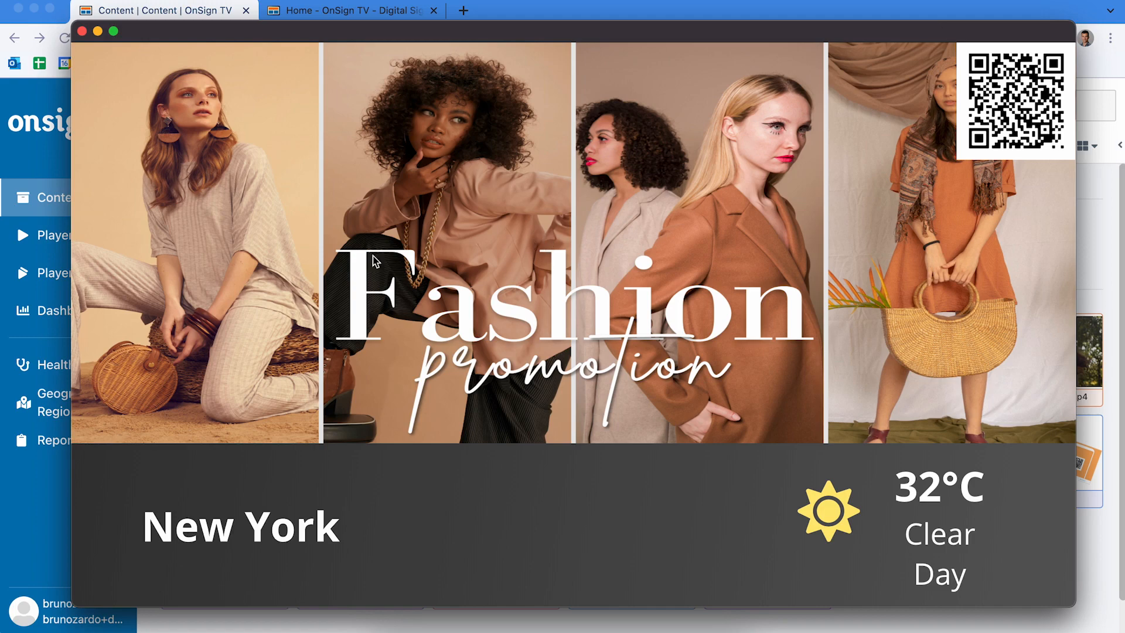
click(45, 500)
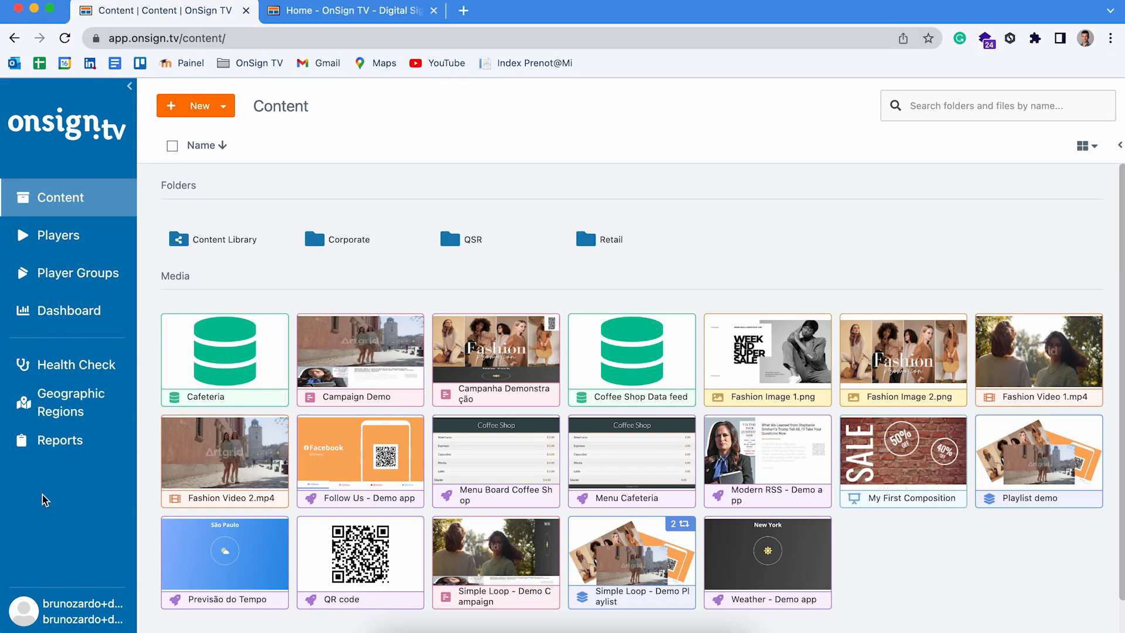